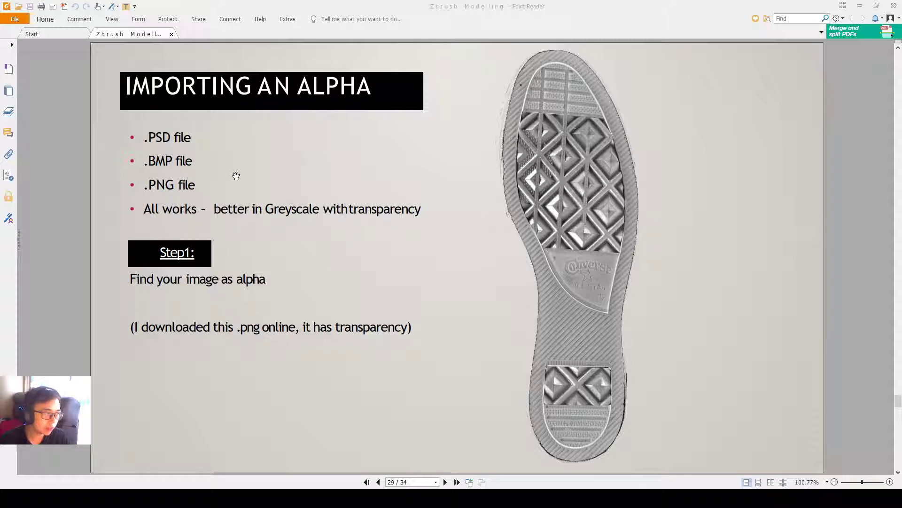
{"action": "mouse_move", "coordinate": [141, 175]}
{"action": "left_mouse_down"}
{"action": "mouse_move", "coordinate": [215, 185]}
{"action": "mouse_move", "coordinate": [120, 194]}
{"action": "left_mouse_up"}
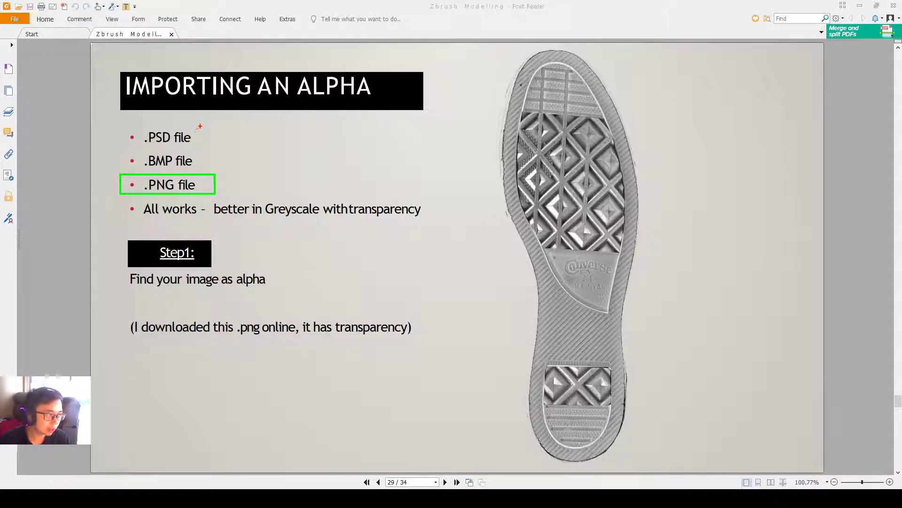
{"action": "mouse_move", "coordinate": [201, 125]}
{"action": "left_mouse_down"}
{"action": "mouse_move", "coordinate": [122, 147]}
{"action": "mouse_move", "coordinate": [201, 170]}
{"action": "left_mouse_up"}
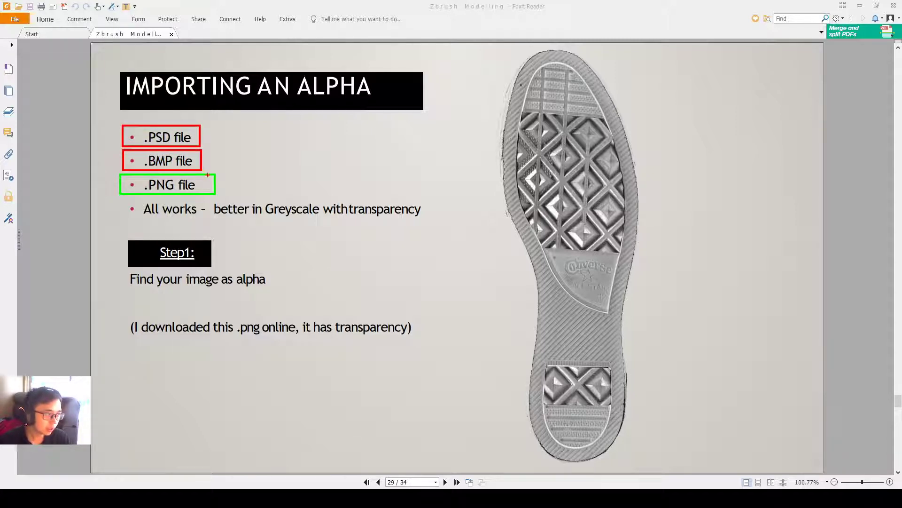
{"action": "mouse_move", "coordinate": [205, 124]}
{"action": "left_mouse_down"}
{"action": "mouse_move", "coordinate": [240, 146]}
{"action": "mouse_move", "coordinate": [292, 147]}
{"action": "left_mouse_up"}
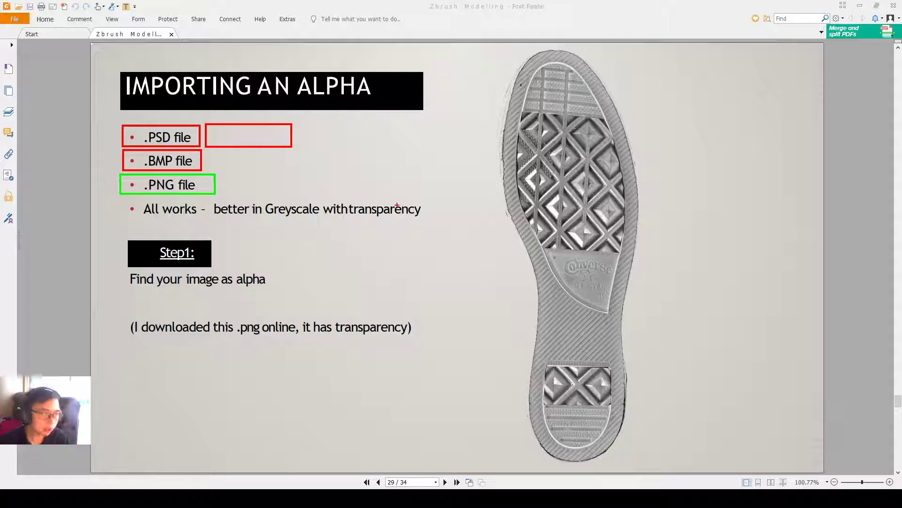
{"action": "key", "text": "ctrl+z"}
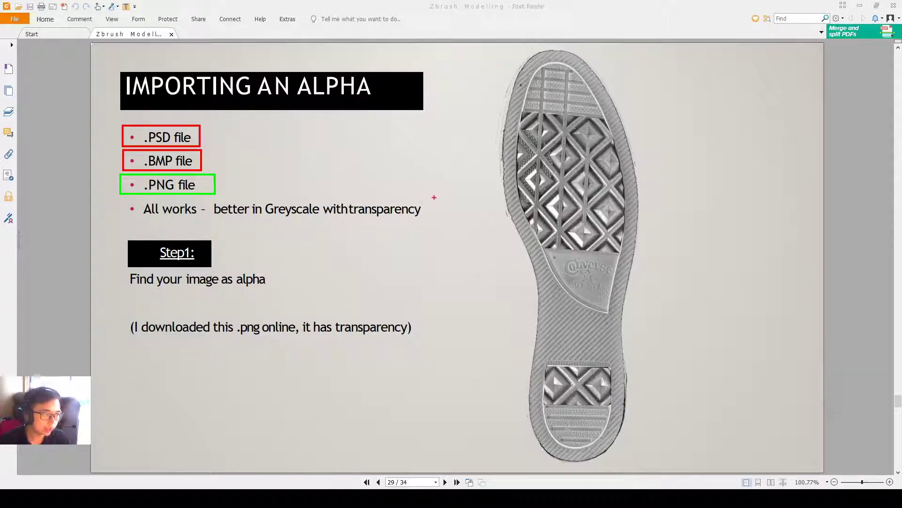
{"action": "mouse_move", "coordinate": [428, 223]}
{"action": "left_mouse_down"}
{"action": "mouse_move", "coordinate": [333, 220]}
{"action": "mouse_move", "coordinate": [207, 196]}
{"action": "left_mouse_up"}
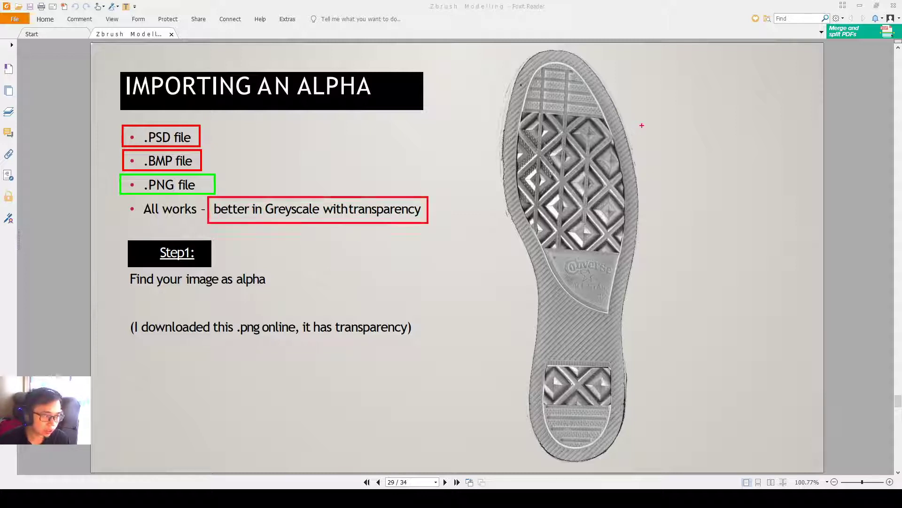
{"action": "key", "text": "ctrl+z"}
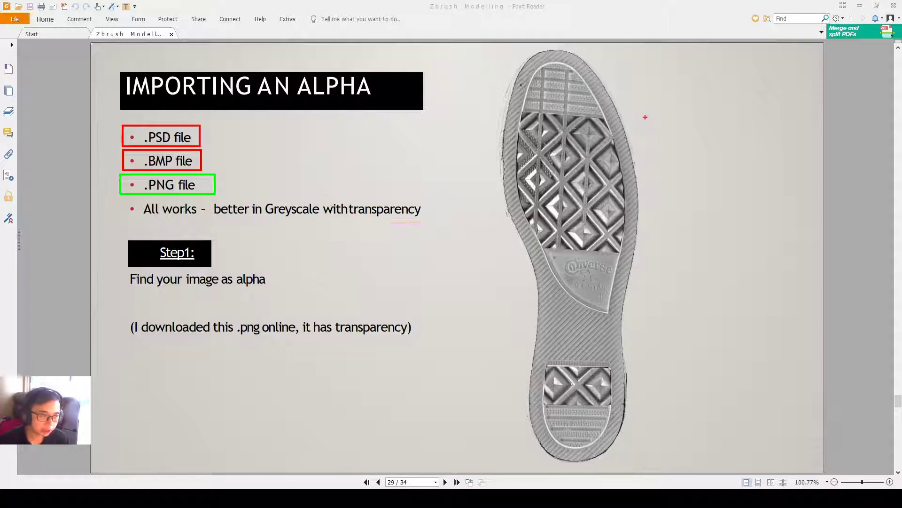
{"action": "left_click_drag", "start_coordinate": [652, 119], "coordinate": [611, 146]}
{"action": "key", "text": "ctrl+z"}
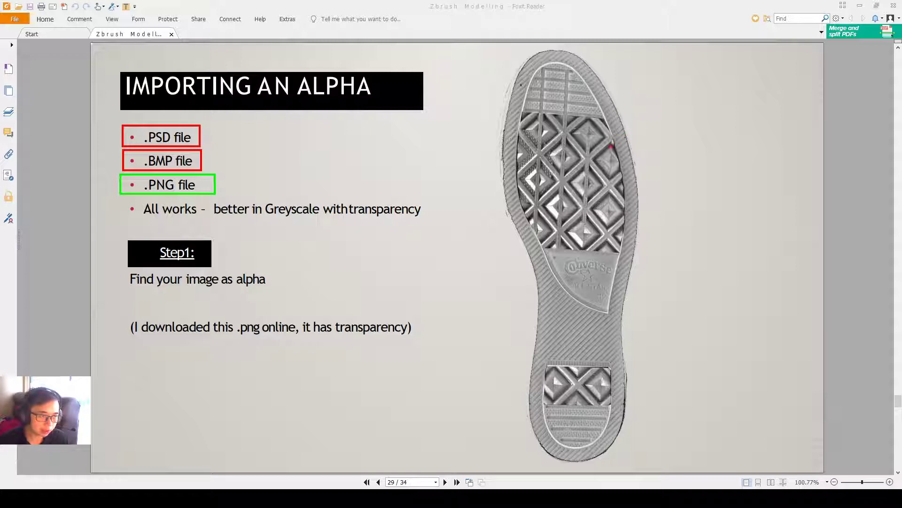
{"action": "key", "text": "ctrl+y"}
{"action": "left_click_drag", "start_coordinate": [617, 140], "coordinate": [625, 147]}
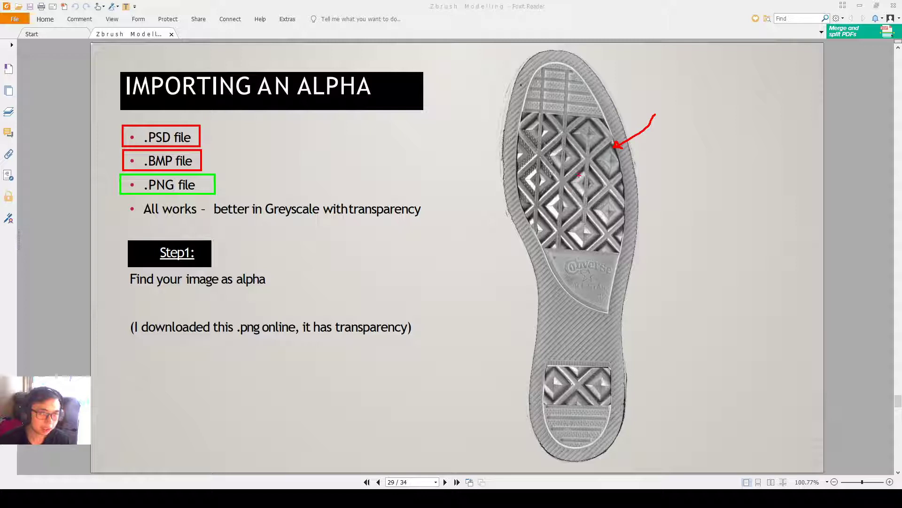
{"action": "mouse_move", "coordinate": [482, 206]}
{"action": "left_mouse_down"}
{"action": "mouse_move", "coordinate": [544, 203]}
{"action": "mouse_move", "coordinate": [544, 196]}
{"action": "left_mouse_up"}
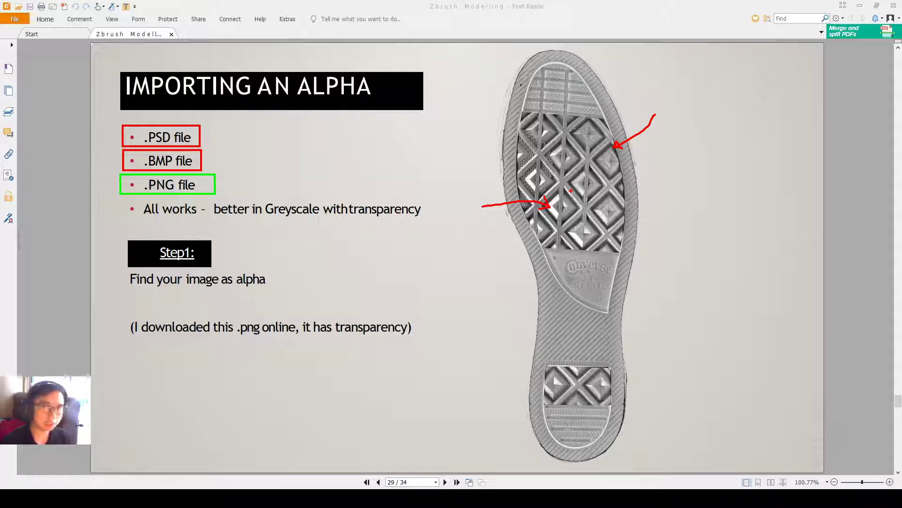
{"action": "key", "text": "ctrl+z"}
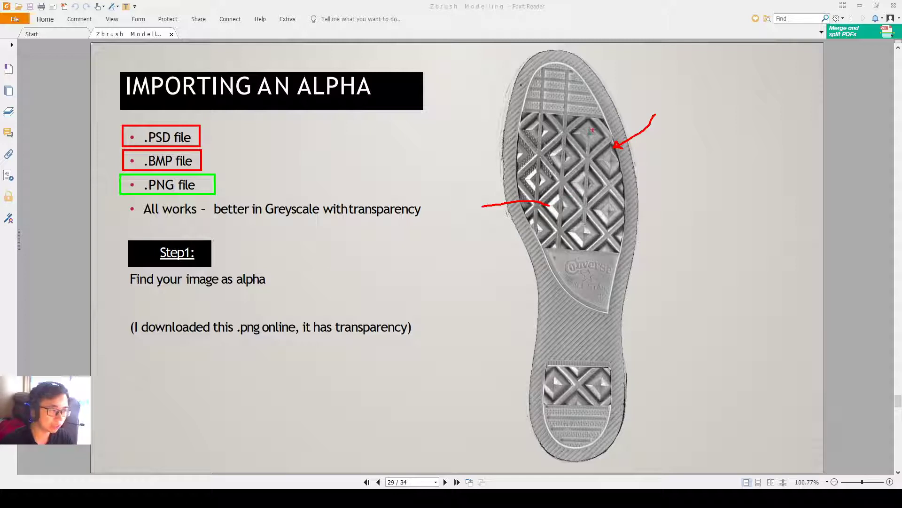
{"action": "key", "text": "e"}
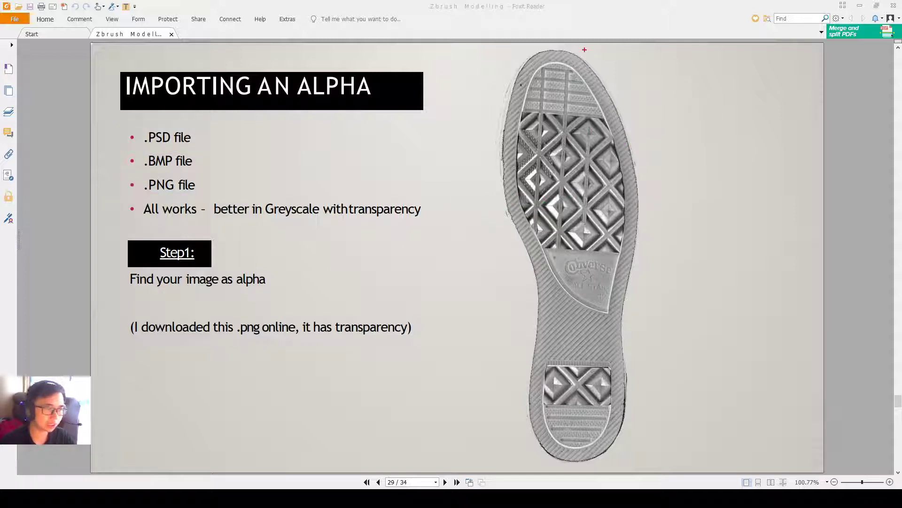
{"action": "mouse_move", "coordinate": [578, 52]}
{"action": "left_mouse_down"}
{"action": "mouse_move", "coordinate": [643, 146]}
{"action": "mouse_move", "coordinate": [654, 279]}
{"action": "left_mouse_up"}
{"action": "key", "text": "e"}
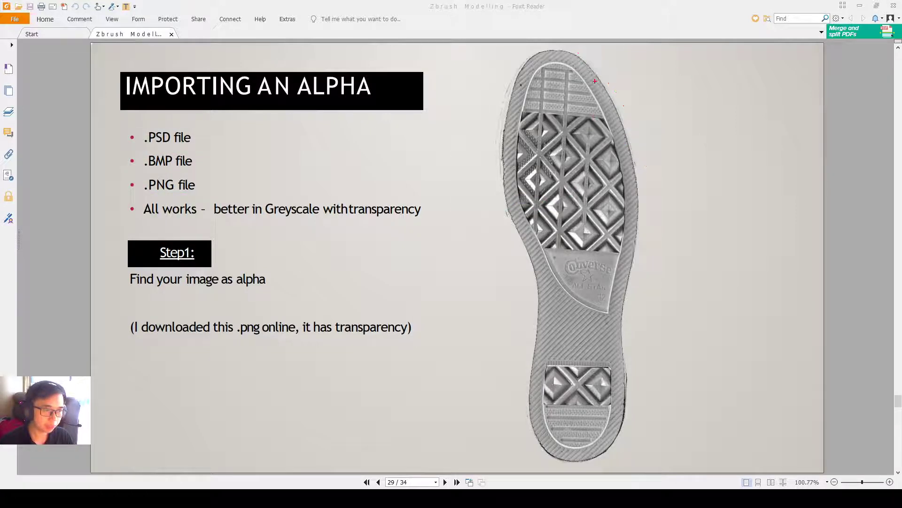
{"action": "mouse_move", "coordinate": [685, 75]}
{"action": "left_mouse_down"}
{"action": "mouse_move", "coordinate": [664, 116]}
{"action": "mouse_move", "coordinate": [686, 102]}
{"action": "mouse_move", "coordinate": [661, 96]}
{"action": "left_mouse_up"}
{"action": "key", "text": "e"}
{"action": "mouse_move", "coordinate": [622, 59]}
{"action": "left_mouse_down"}
{"action": "mouse_move", "coordinate": [623, 86]}
{"action": "mouse_move", "coordinate": [646, 127]}
{"action": "left_mouse_up"}
{"action": "left_click_drag", "start_coordinate": [694, 102], "coordinate": [634, 306]}
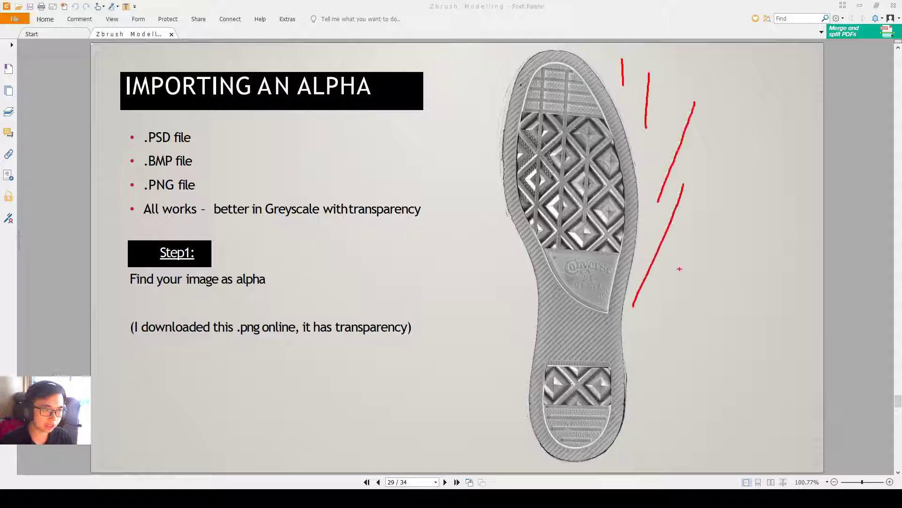
{"action": "left_click_drag", "start_coordinate": [678, 271], "coordinate": [654, 308]}
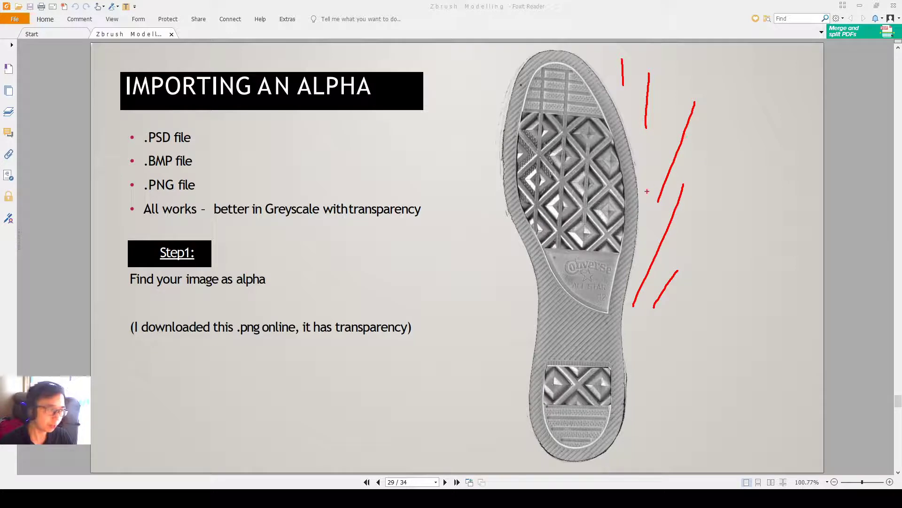
{"action": "key", "text": "Escape"}
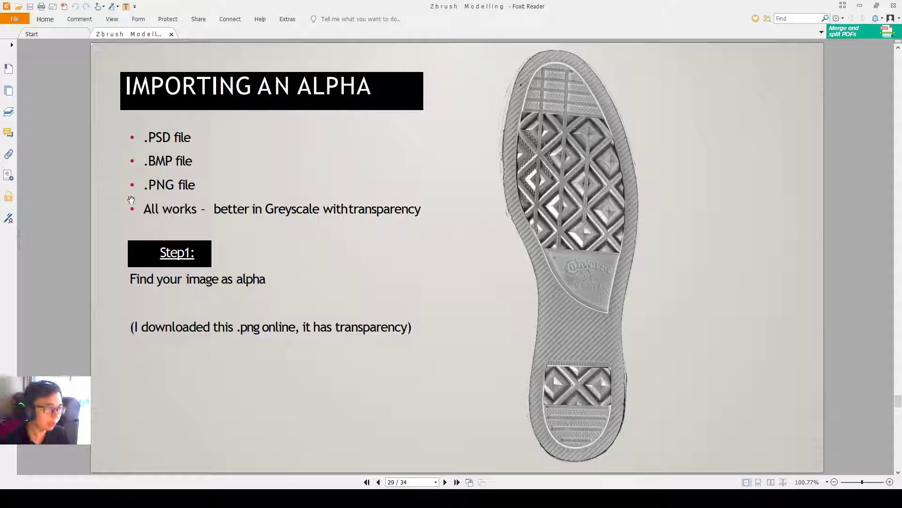
- Read the alpha-import guide from page 30 to 34, covering the Import command, the startup alpha folder, DragRect and Focal Shift
{"action": "scroll", "coordinate": [131, 201], "scroll_direction": "down", "scroll_amount": 1}
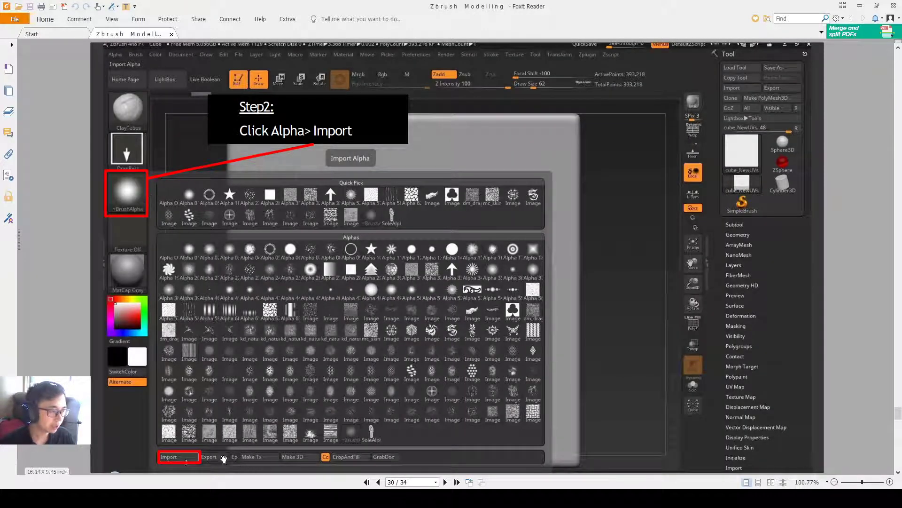
{"action": "scroll", "coordinate": [179, 458], "scroll_direction": "down", "scroll_amount": 1}
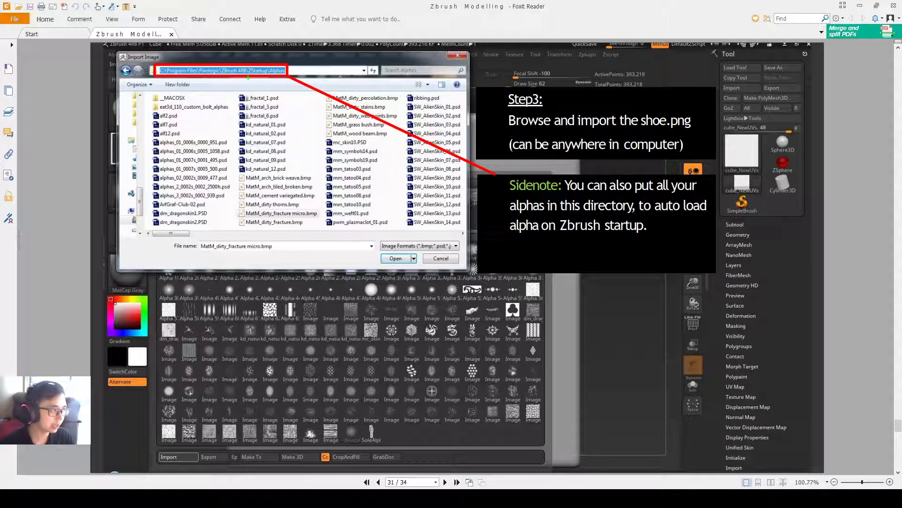
{"action": "left_click_drag", "start_coordinate": [248, 77], "coordinate": [221, 67]}
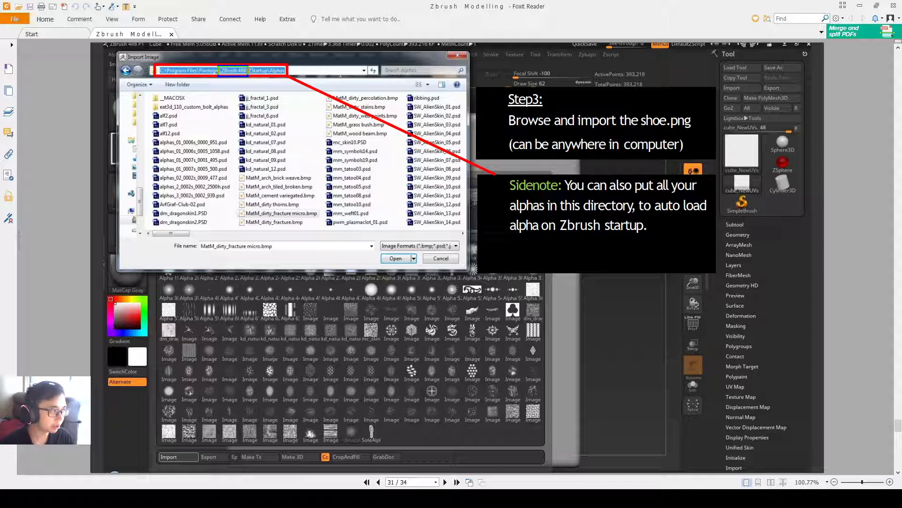
{"action": "left_click_drag", "start_coordinate": [218, 69], "coordinate": [247, 74]}
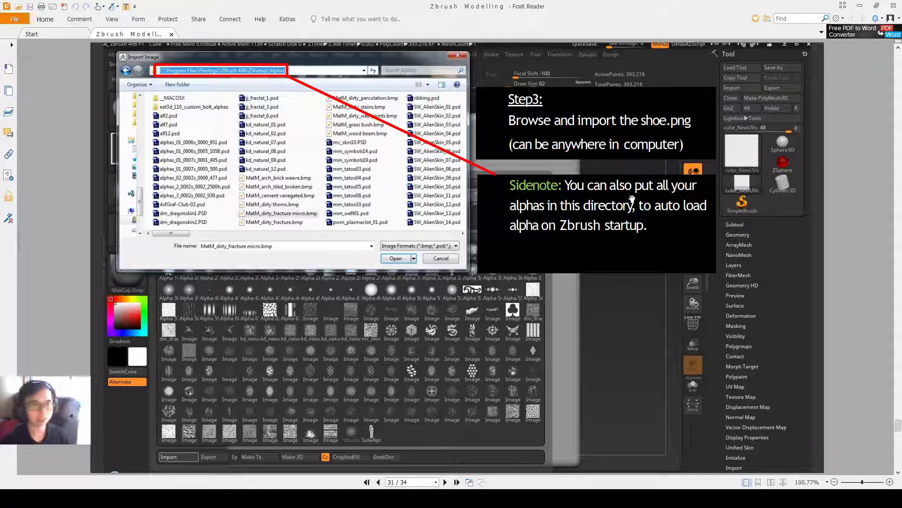
{"action": "scroll", "coordinate": [632, 198], "scroll_direction": "down", "scroll_amount": 2}
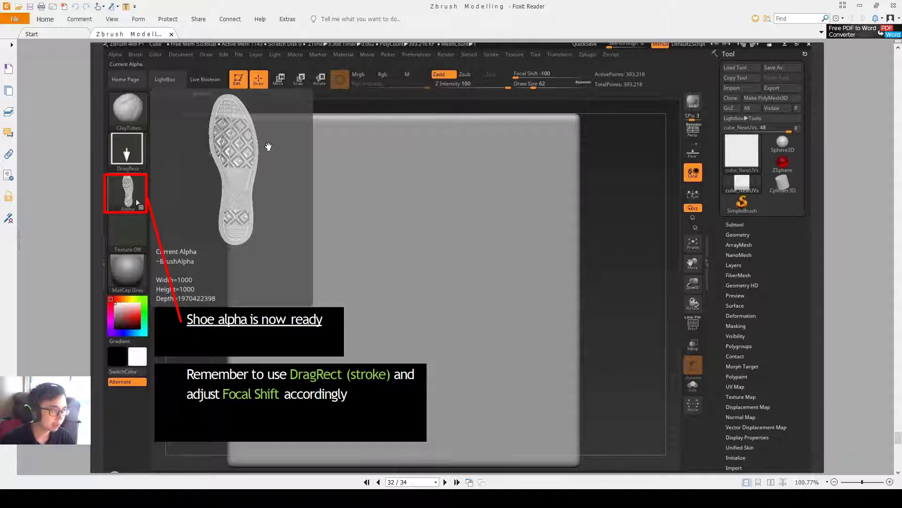
{"action": "scroll", "coordinate": [266, 192], "scroll_direction": "down", "scroll_amount": 2}
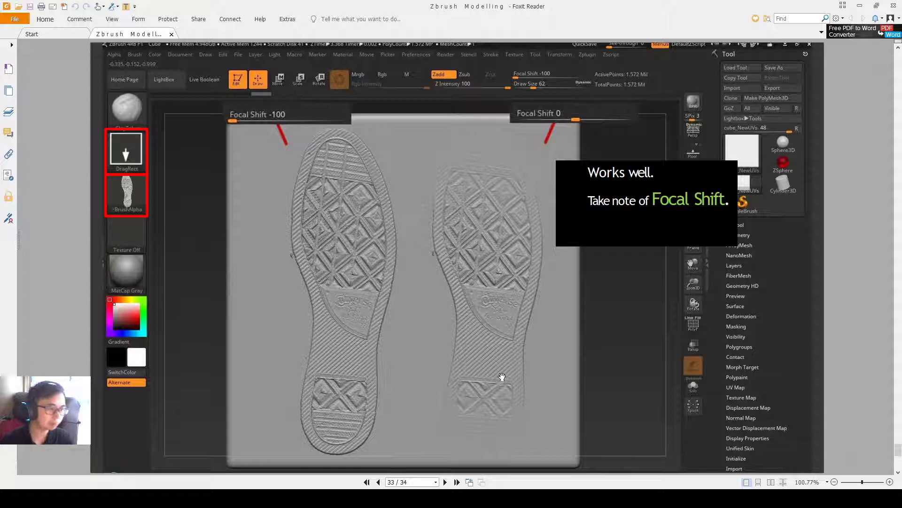
{"action": "scroll", "coordinate": [502, 372], "scroll_direction": "down", "scroll_amount": 2}
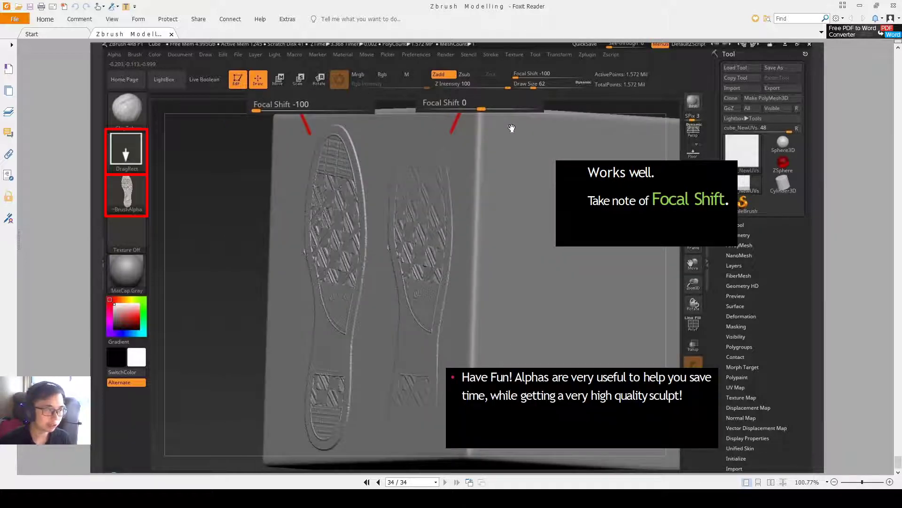
{"action": "scroll", "coordinate": [520, 181], "scroll_direction": "up", "scroll_amount": 2}
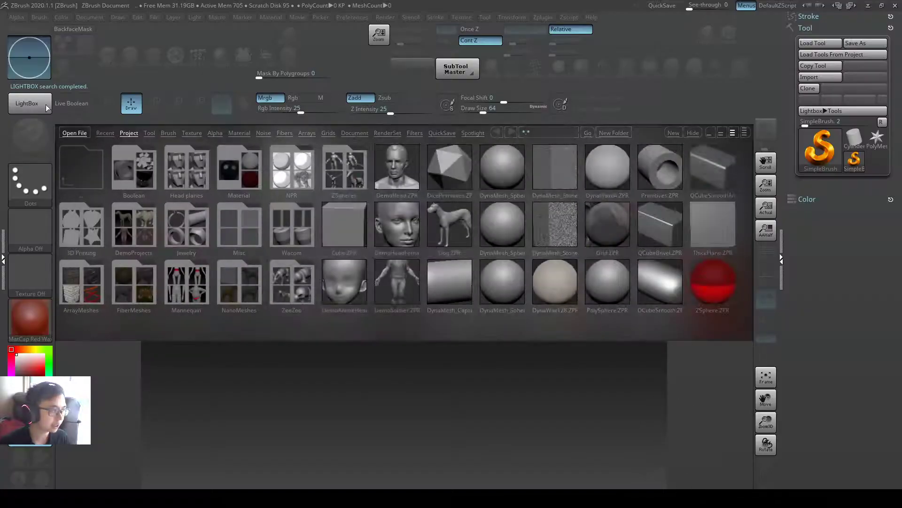
- Switch to ZBrush and load the Cube.ZPR project from LightBox
{"action": "left_click", "coordinate": [340, 226]}
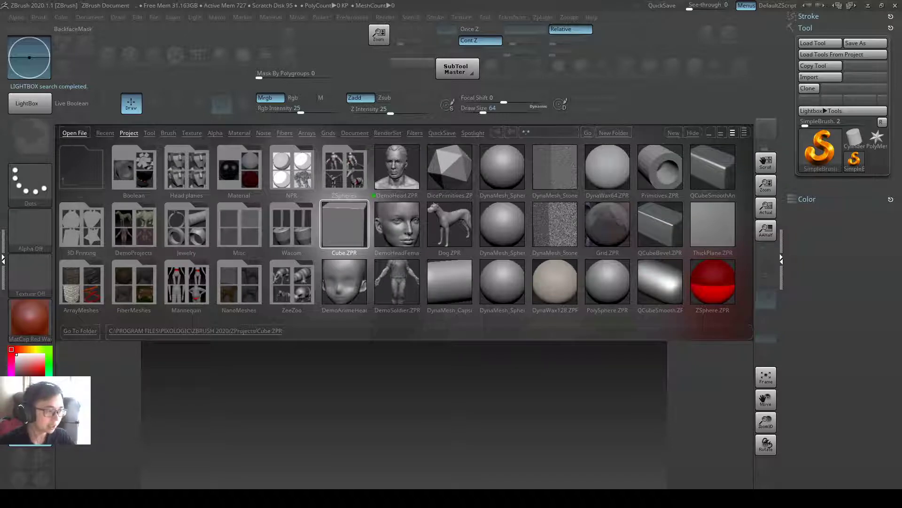
{"action": "double_click", "coordinate": [343, 224]}
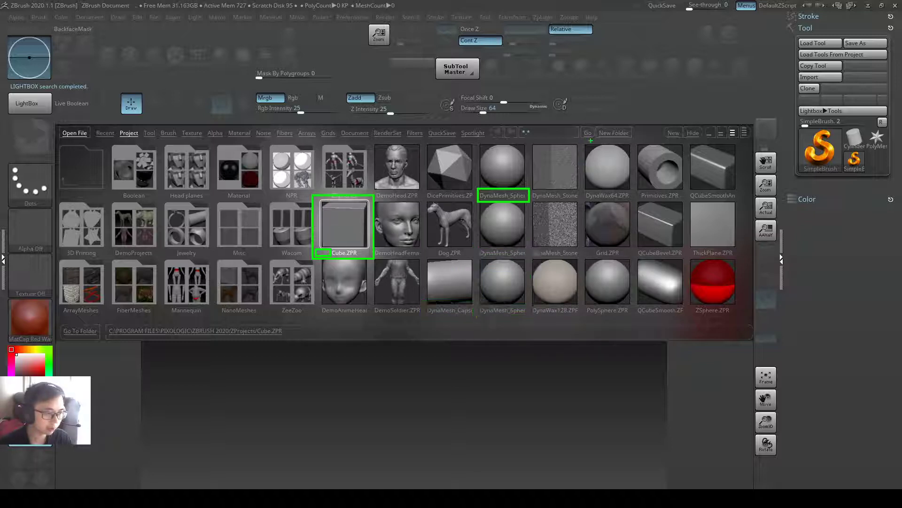
{"action": "mouse_move", "coordinate": [585, 138]}
{"action": "left_mouse_down"}
{"action": "mouse_move", "coordinate": [500, 298]}
{"action": "mouse_move", "coordinate": [476, 317]}
{"action": "mouse_move", "coordinate": [419, 266]}
{"action": "mouse_move", "coordinate": [423, 259]}
{"action": "left_mouse_up"}
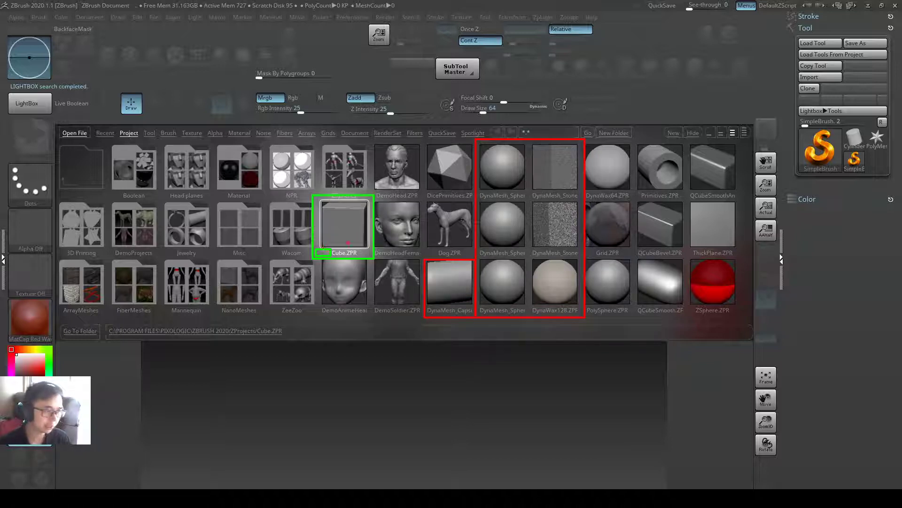
{"action": "key", "text": "Escape"}
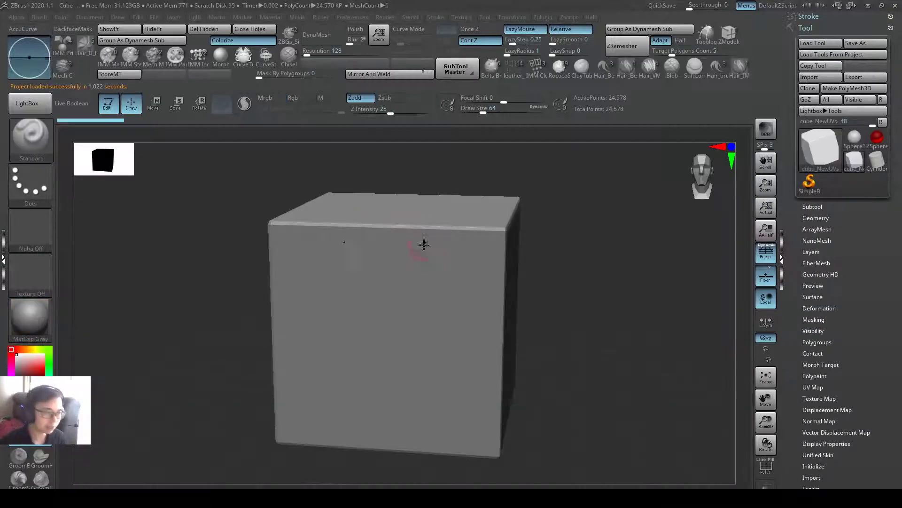
- Show the cube's Geometry settings and divide the mesh three times, up to subdivision level 8
{"action": "right_click_drag", "start_coordinate": [423, 241], "coordinate": [607, 256]}
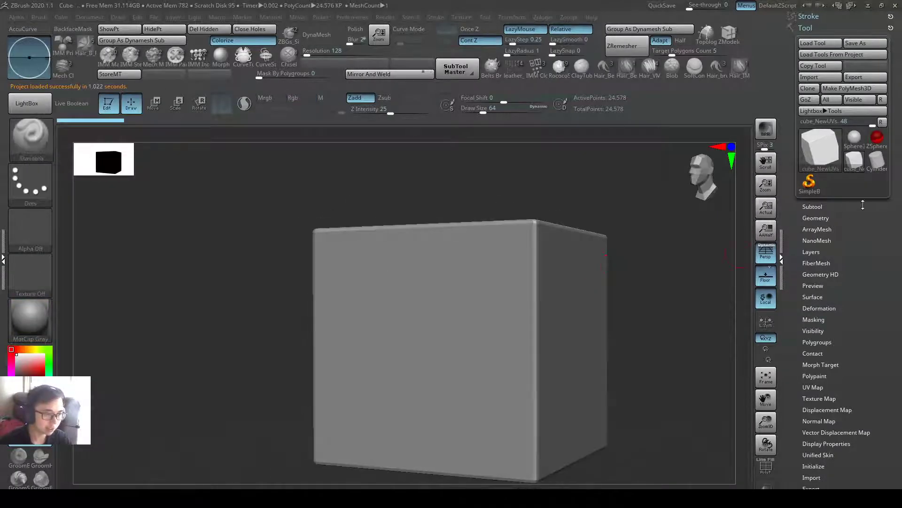
{"action": "left_click", "coordinate": [816, 217]}
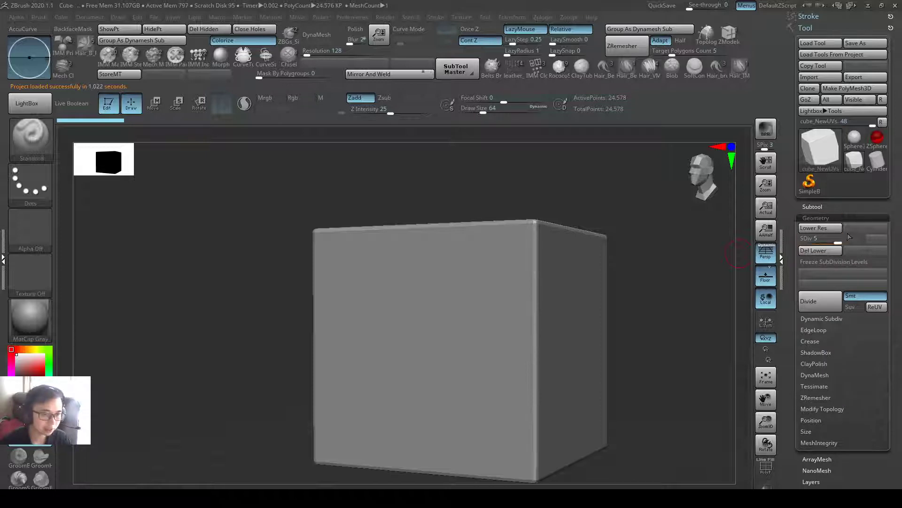
{"action": "right_click_drag", "start_coordinate": [578, 251], "coordinate": [726, 249]}
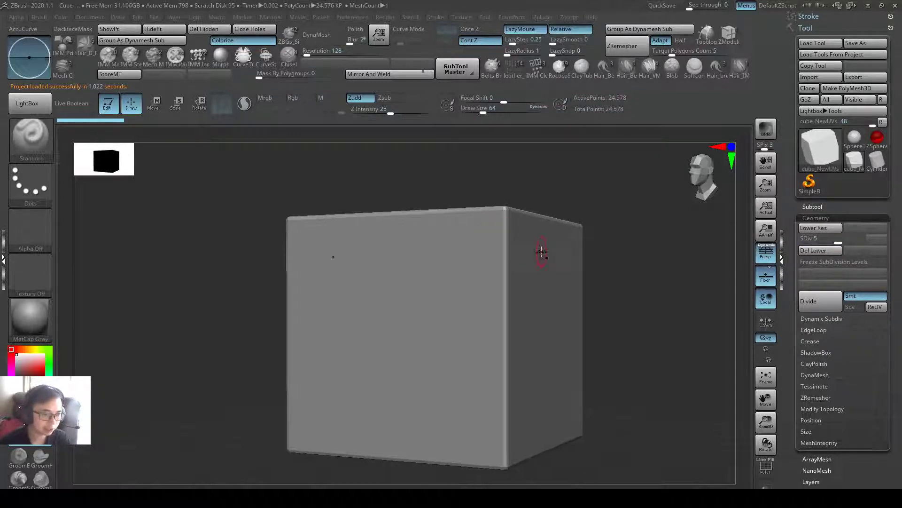
{"action": "right_click_drag", "start_coordinate": [541, 252], "coordinate": [682, 220]}
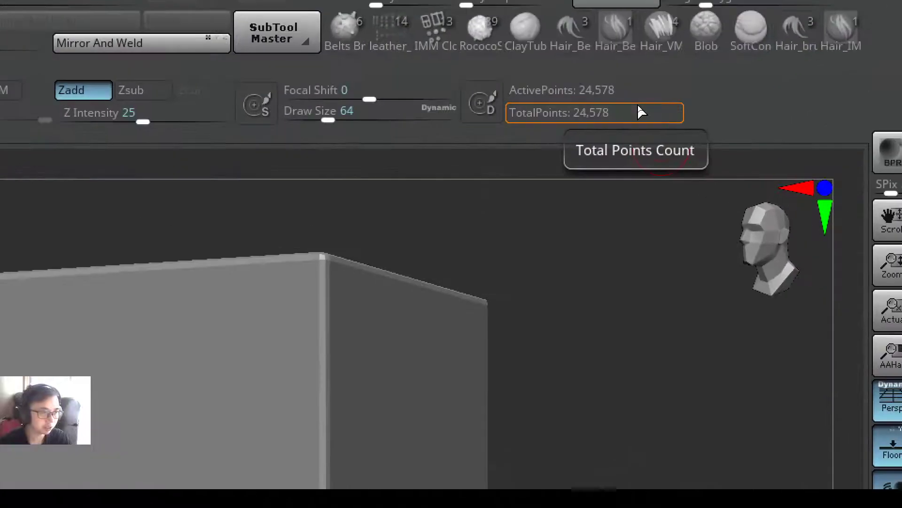
{"action": "key", "text": "ctrl+d"}
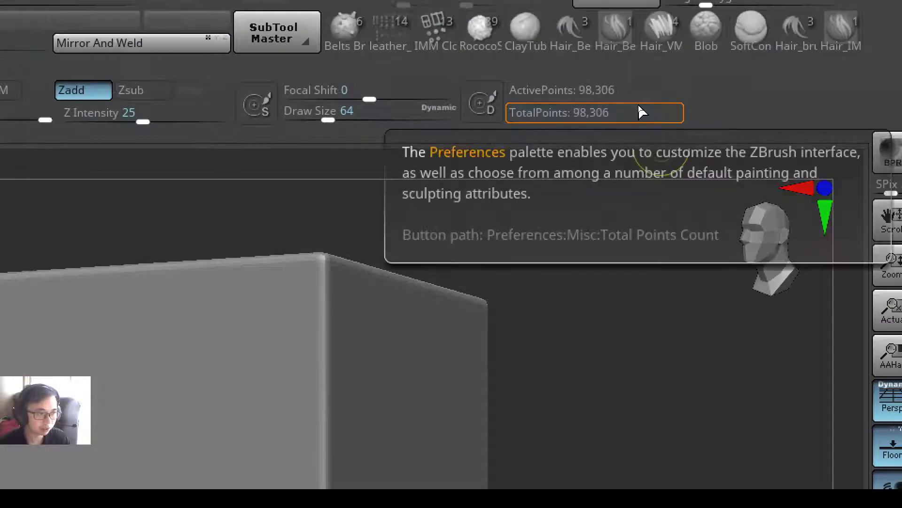
{"action": "key", "text": "ctrl+d"}
{"action": "key", "text": "ctrl+d"}
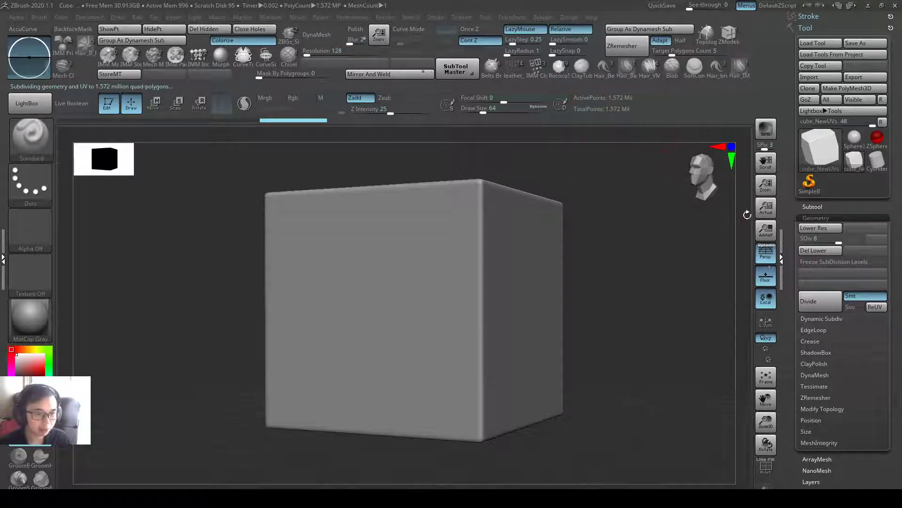
- Compare the cube's lower and higher subdivision levels, return to level 8 and view one face head-on
{"action": "left_click", "coordinate": [821, 230], "text": "shift"}
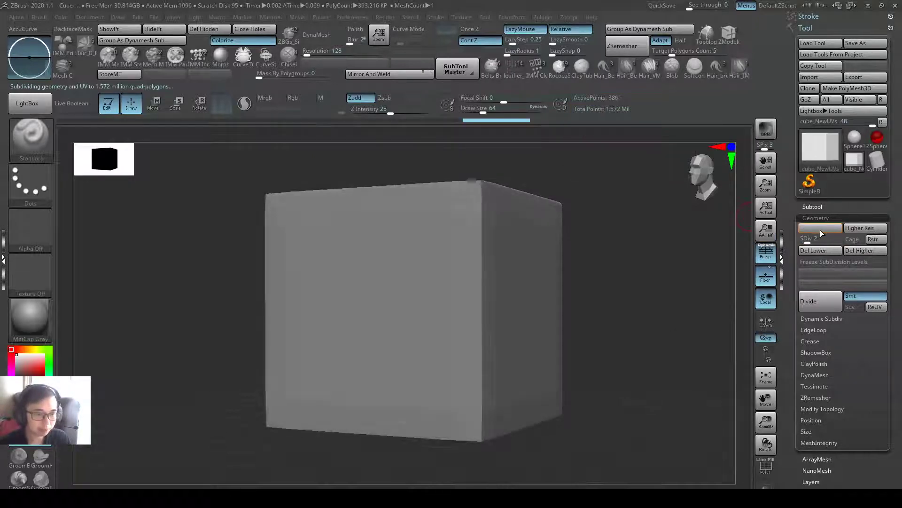
{"action": "left_click", "coordinate": [856, 227], "text": "shift"}
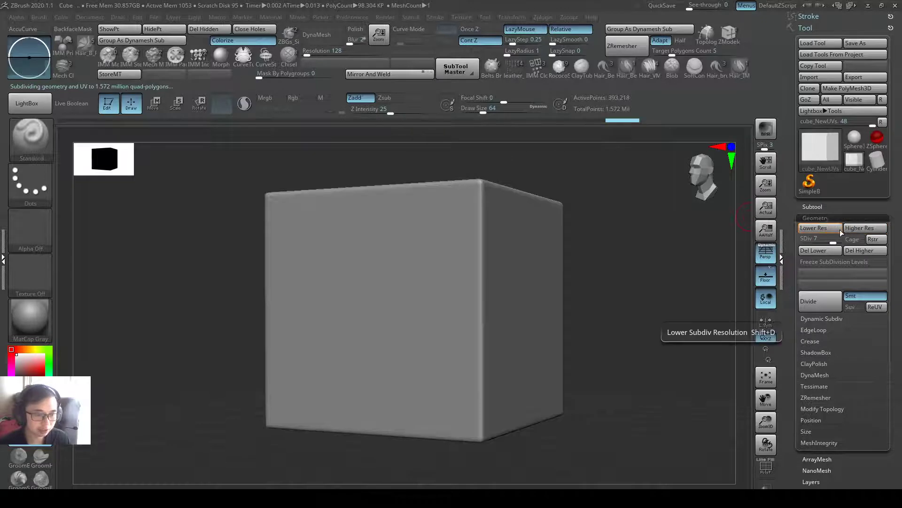
{"action": "left_click", "coordinate": [839, 229], "text": "shift"}
{"action": "left_click", "coordinate": [868, 229], "text": "shift"}
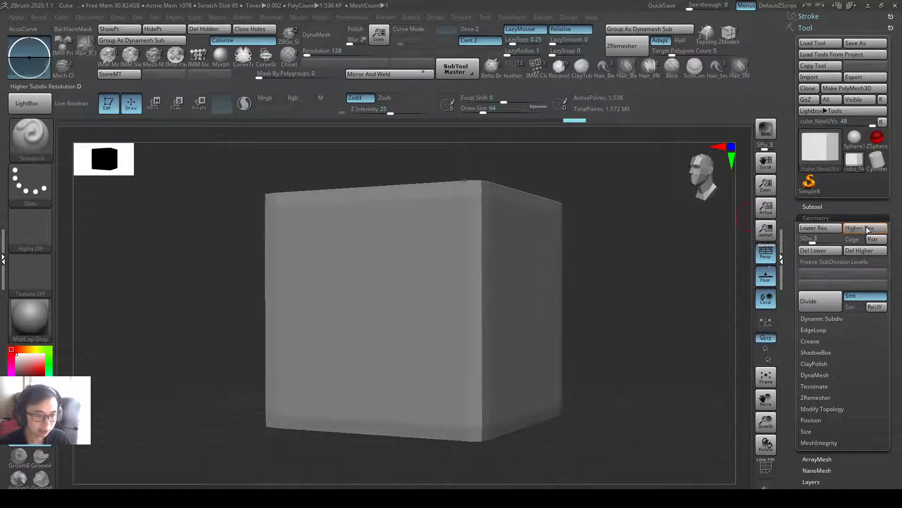
{"action": "left_click_drag", "start_coordinate": [630, 221], "coordinate": [615, 147]}
{"action": "right_click", "coordinate": [590, 222]}
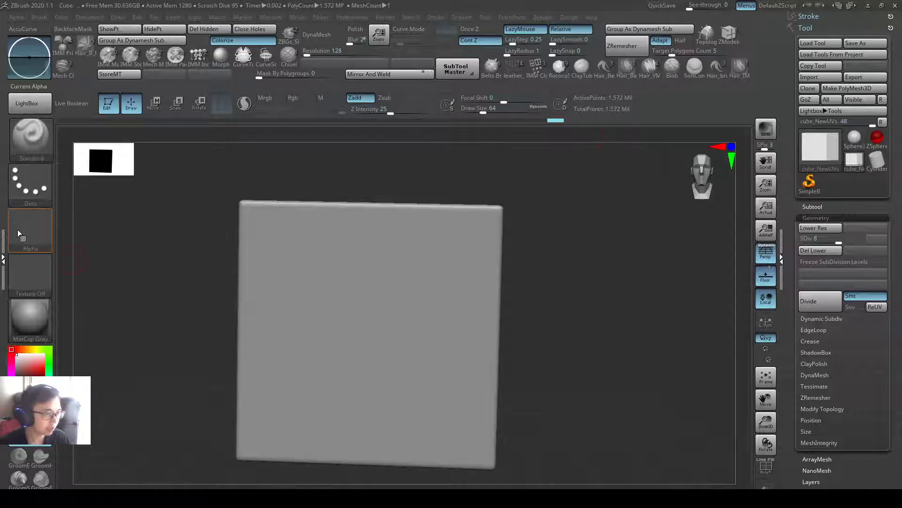
- Switch to the Clay_DragRect brush and look at its assigned alpha
{"action": "key", "text": "1"}
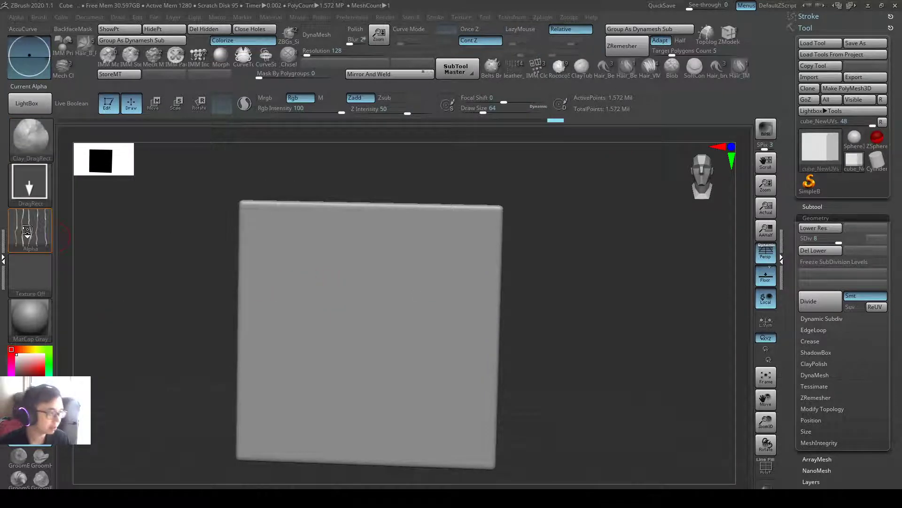
{"action": "left_click", "coordinate": [26, 228]}
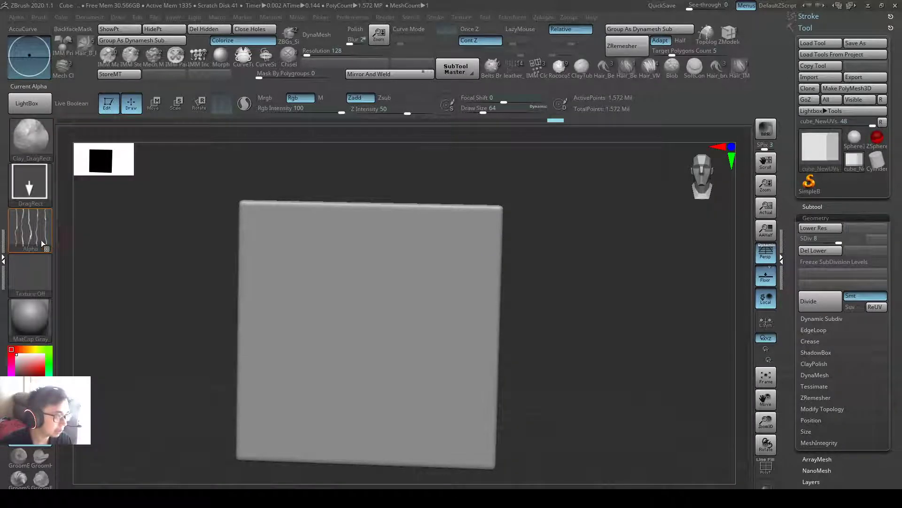
{"action": "left_click", "coordinate": [41, 240]}
- Select the Clay brush, set its stroke to DragRect and browse the alpha library
{"action": "left_click", "coordinate": [29, 146]}
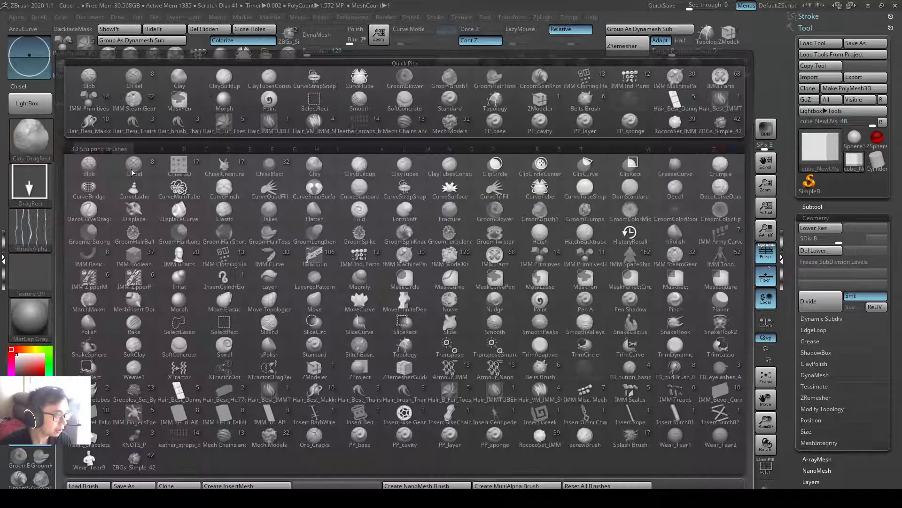
{"action": "key", "text": "c"}
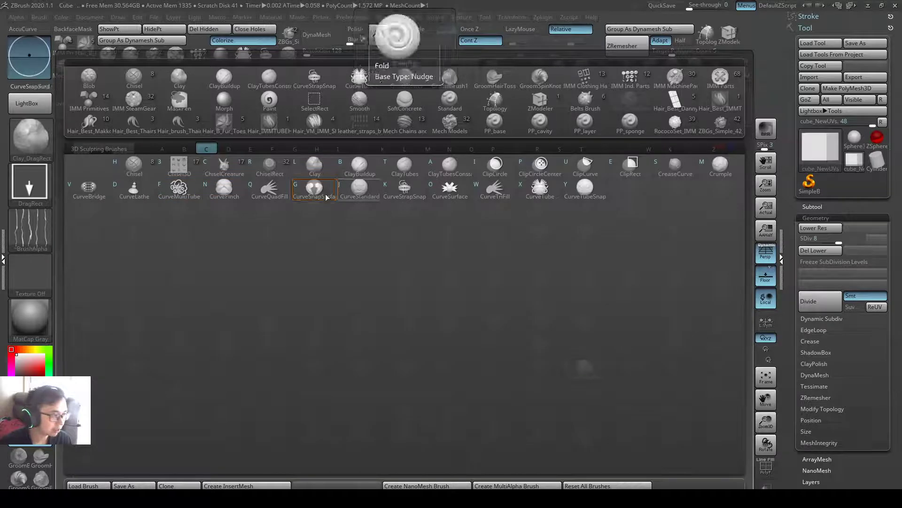
{"action": "left_click", "coordinate": [320, 170]}
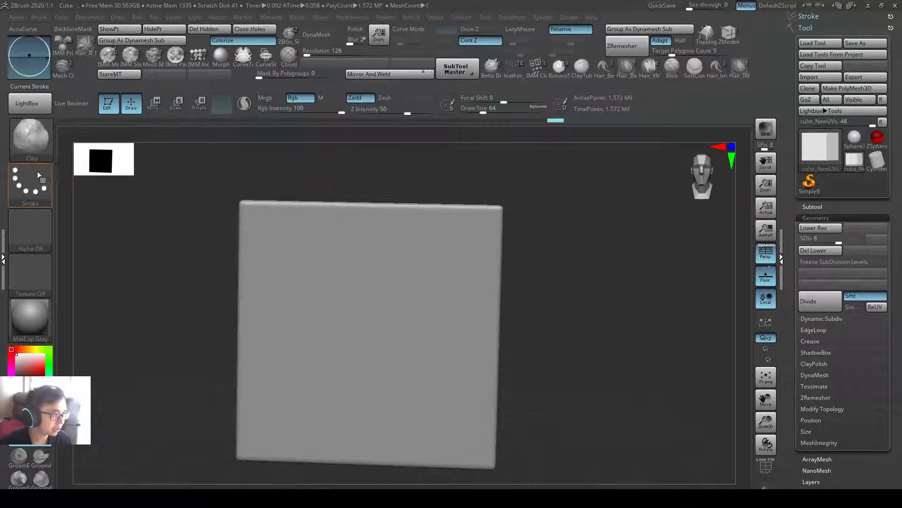
{"action": "left_click", "coordinate": [30, 184]}
{"action": "left_click", "coordinate": [128, 191]}
{"action": "left_click", "coordinate": [39, 238]}
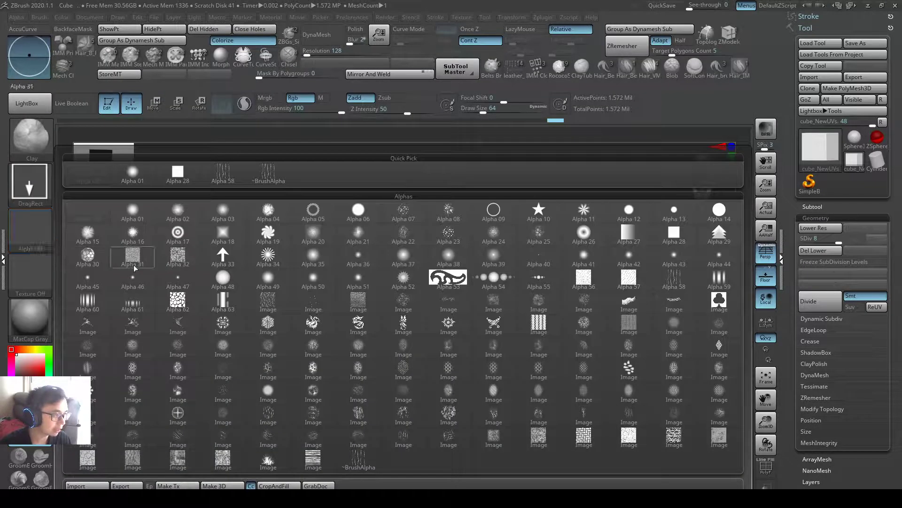
{"action": "left_click", "coordinate": [134, 444]}
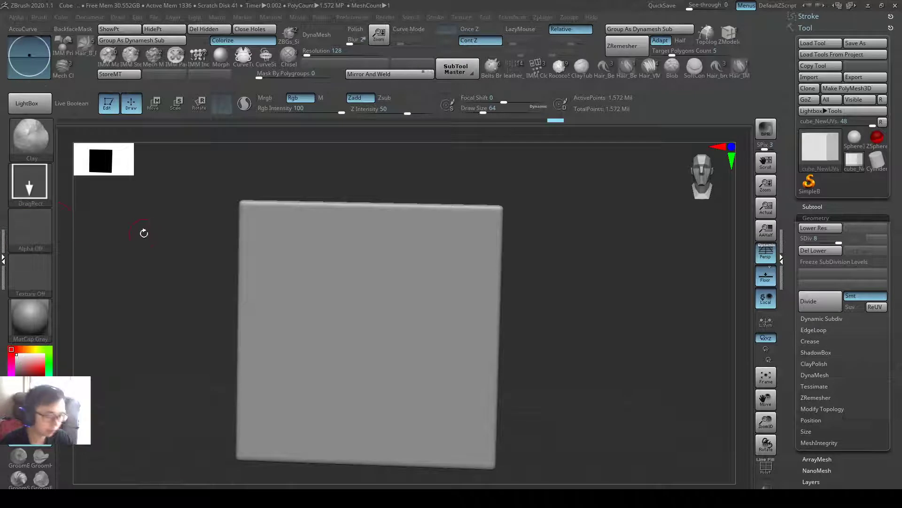
- Start importing an alpha and switch to File Explorer to open the Alpha_to_import folder inside Temp_Wk2
{"action": "left_click", "coordinate": [45, 230]}
{"action": "left_click", "coordinate": [90, 485]}
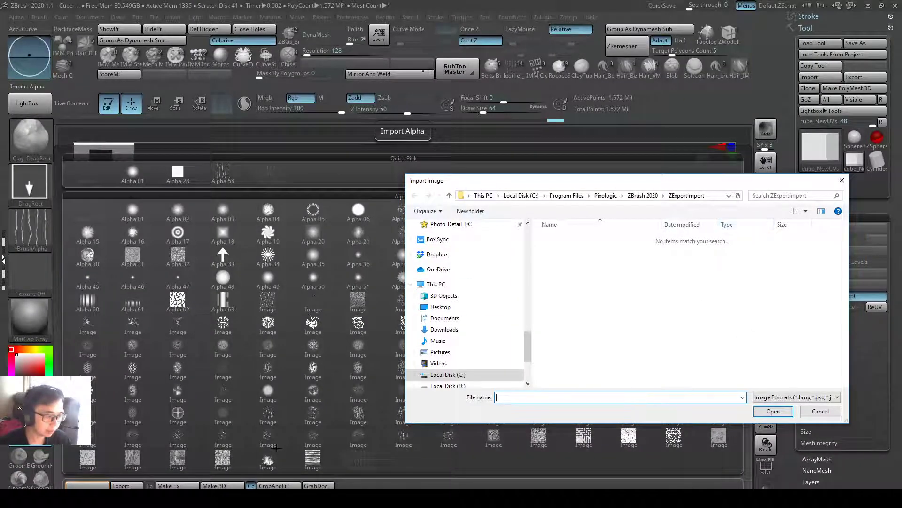
{"action": "key", "text": "super"}
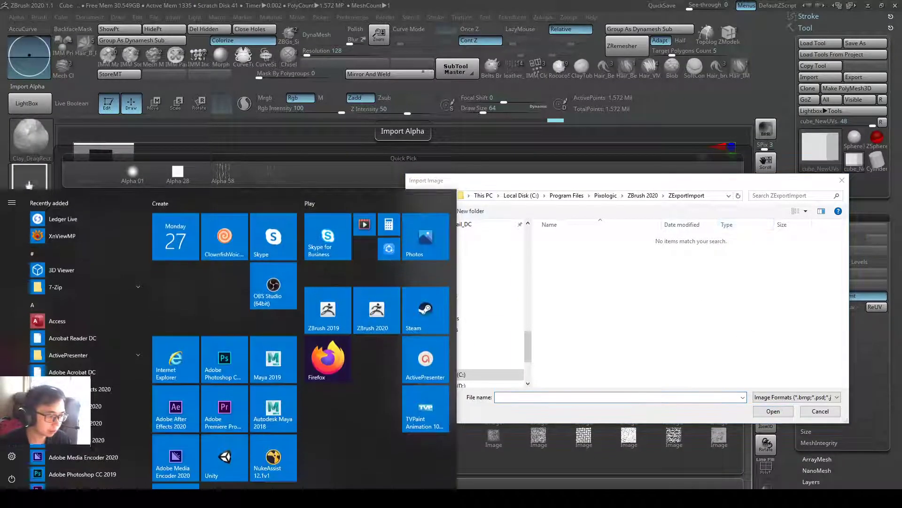
{"action": "key", "text": "alt+Tab"}
{"action": "left_click", "coordinate": [657, 77]}
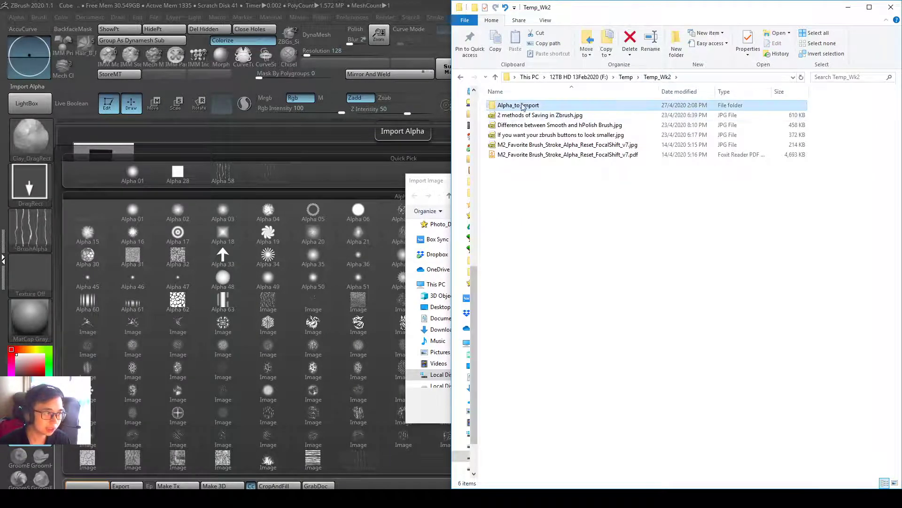
{"action": "double_click", "coordinate": [520, 107]}
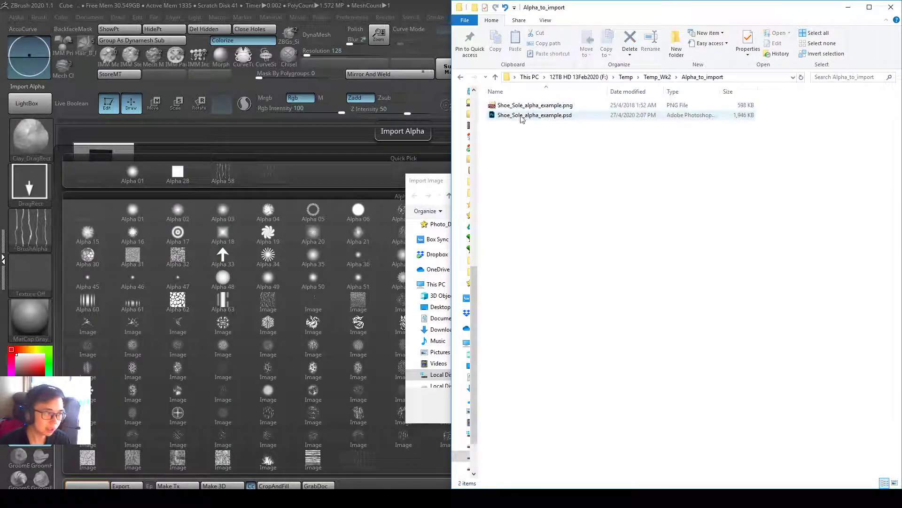
- Copy the folder path F:\Temp\Temp_Wk2\Alpha_to_import and return to the Import Image dialog
{"action": "left_click", "coordinate": [745, 80]}
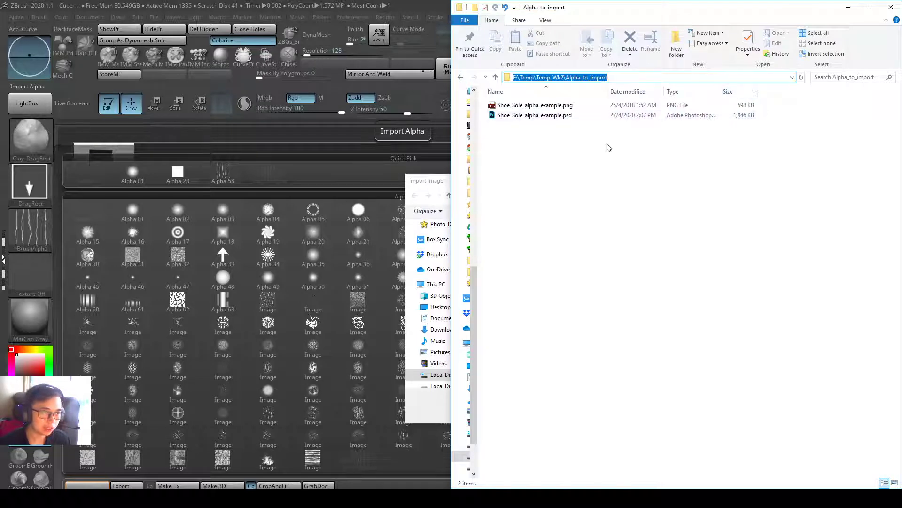
{"action": "right_click", "coordinate": [625, 78]}
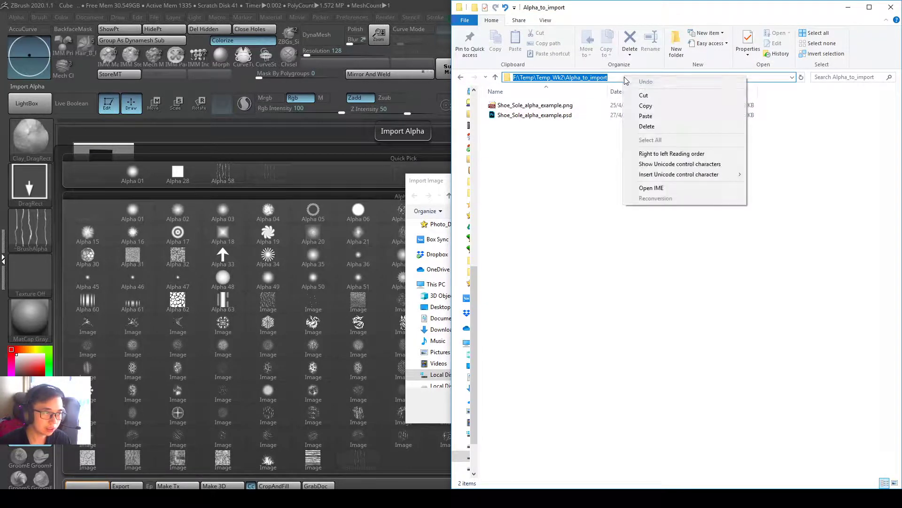
{"action": "left_click", "coordinate": [614, 79]}
{"action": "right_click", "coordinate": [583, 78]}
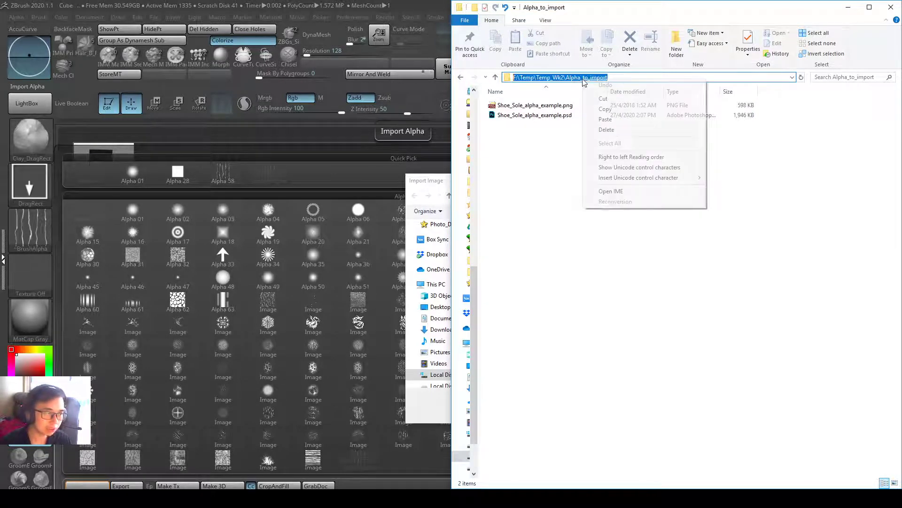
{"action": "left_click", "coordinate": [605, 109]}
{"action": "key", "text": "alt+Tab"}
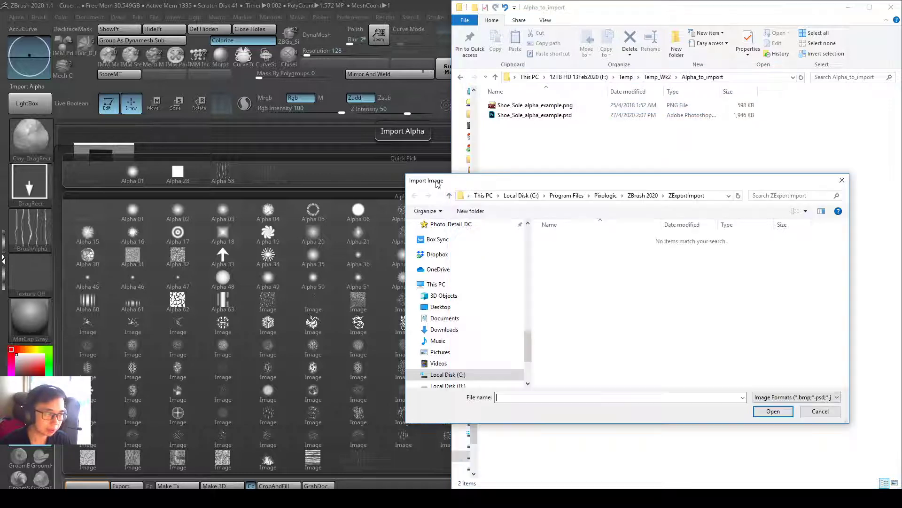
- Point the Import Image dialog to the copied path F:\Temp\Temp_Wk2\Alpha_to_import
{"action": "left_click", "coordinate": [702, 197]}
{"action": "right_click", "coordinate": [709, 195]}
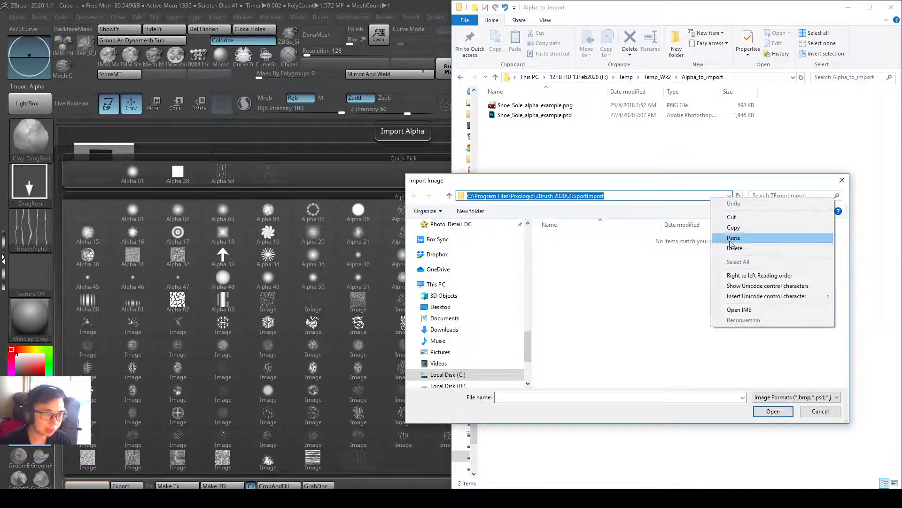
{"action": "left_click", "coordinate": [723, 235]}
{"action": "key", "text": "Return"}
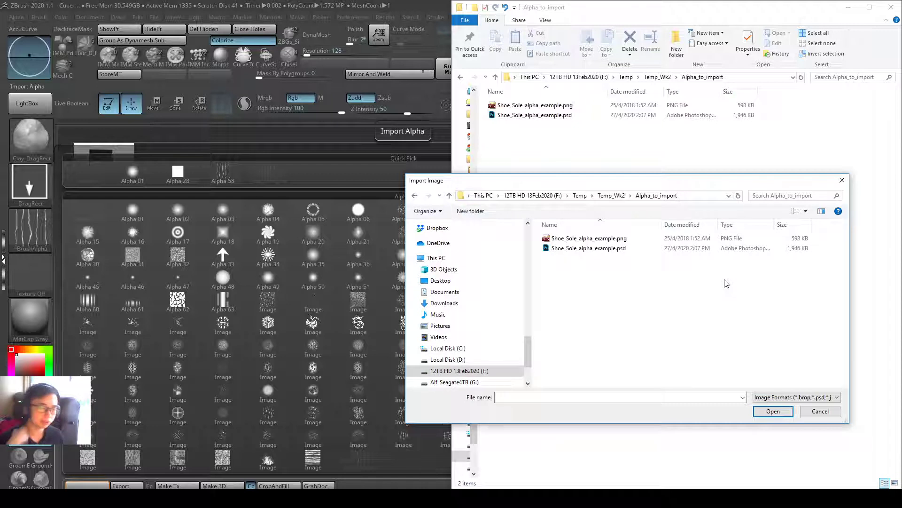
{"action": "left_click_drag", "start_coordinate": [752, 182], "coordinate": [662, 150]}
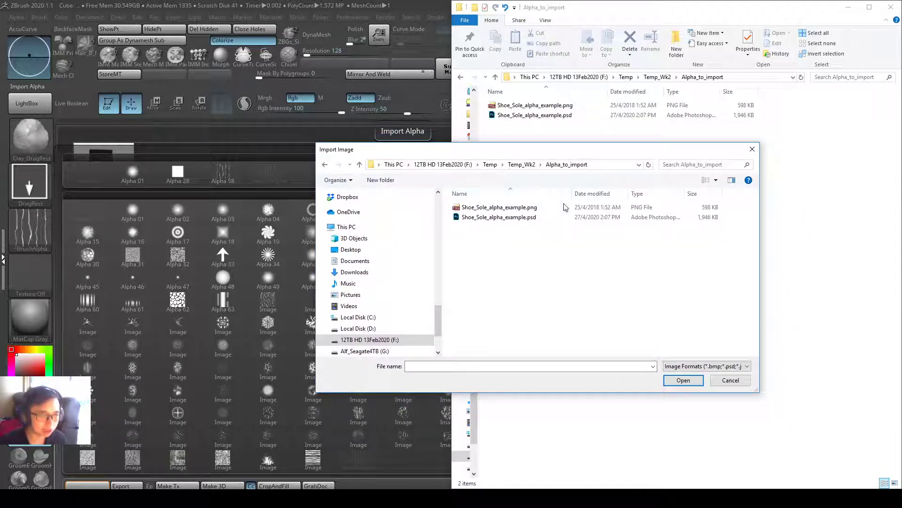
{"action": "left_click", "coordinate": [609, 163]}
{"action": "right_click", "coordinate": [609, 167]}
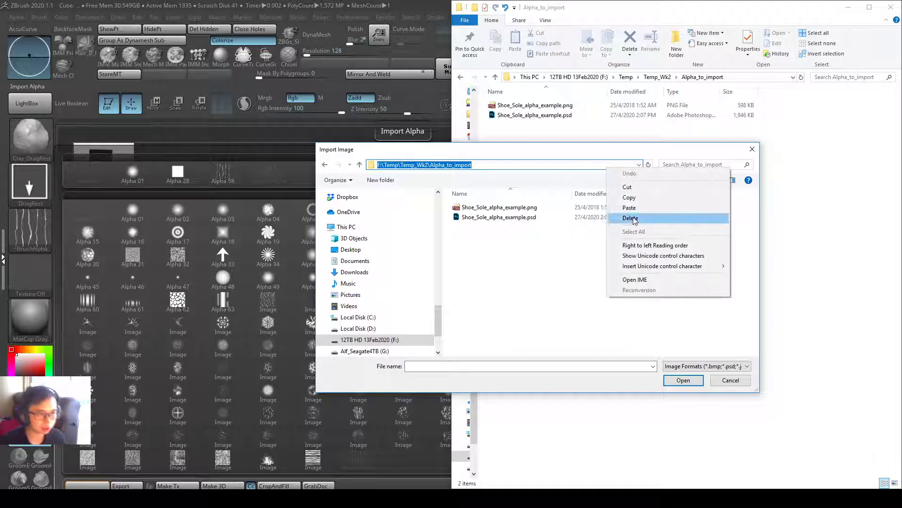
{"action": "left_click", "coordinate": [620, 207]}
{"action": "left_click", "coordinate": [564, 258]}
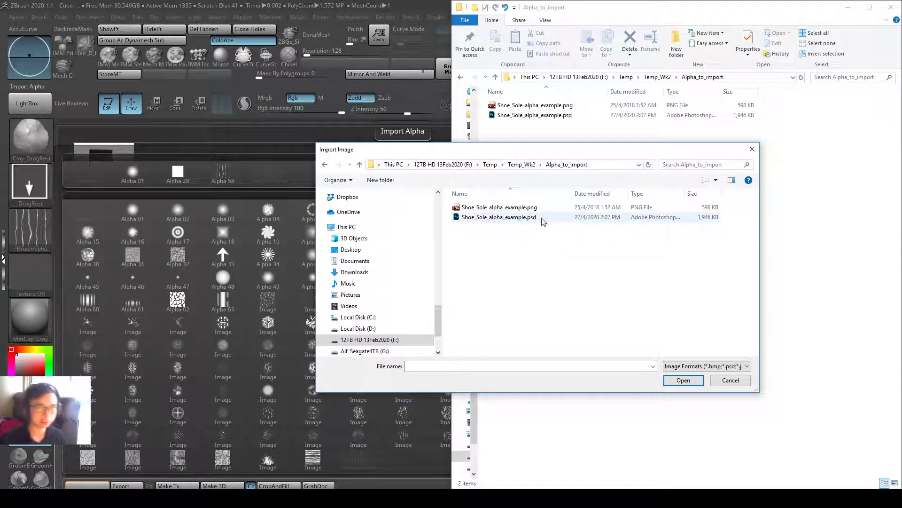
- Import Shoe_Sole_alpha_example.png as the Clay_DragRect brush's alpha and return to ZBrush
{"action": "left_click", "coordinate": [521, 217]}
{"action": "left_click", "coordinate": [522, 207]}
{"action": "left_click", "coordinate": [522, 217]}
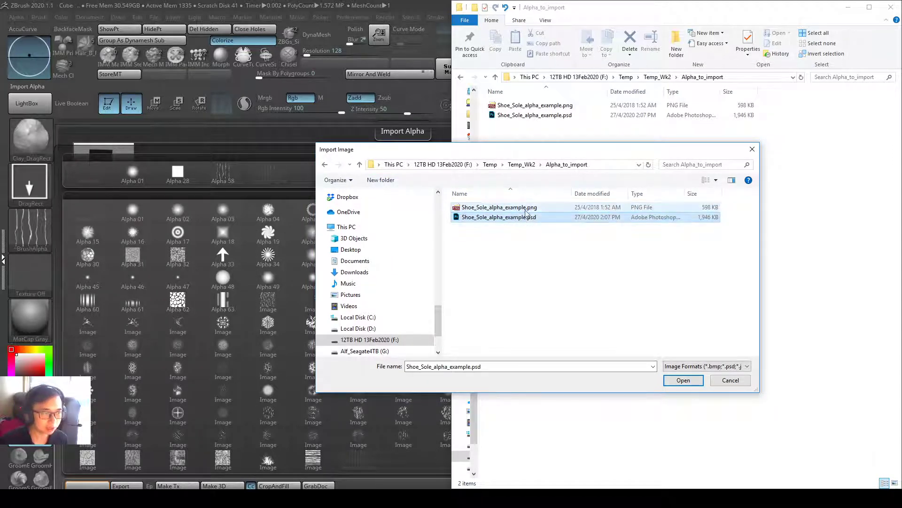
{"action": "left_click", "coordinate": [532, 208]}
{"action": "left_click", "coordinate": [536, 217]}
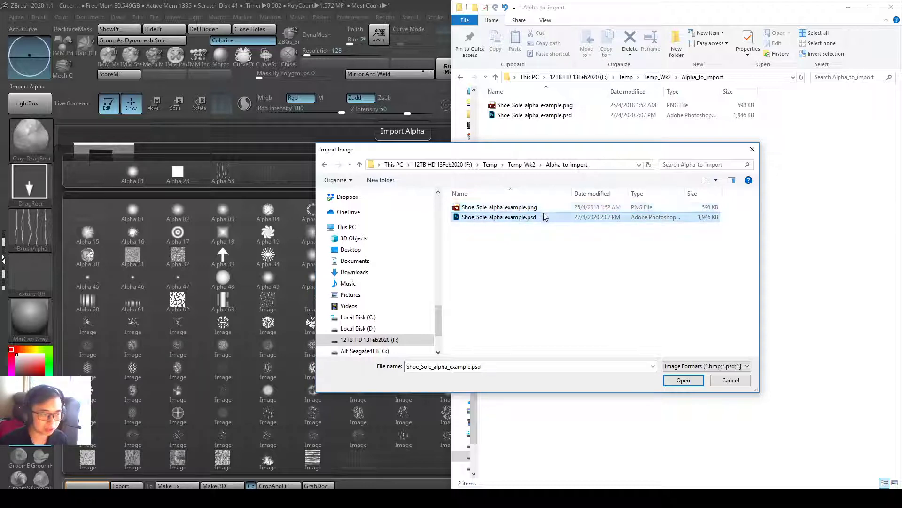
{"action": "left_click", "coordinate": [536, 208]}
{"action": "double_click", "coordinate": [508, 209]}
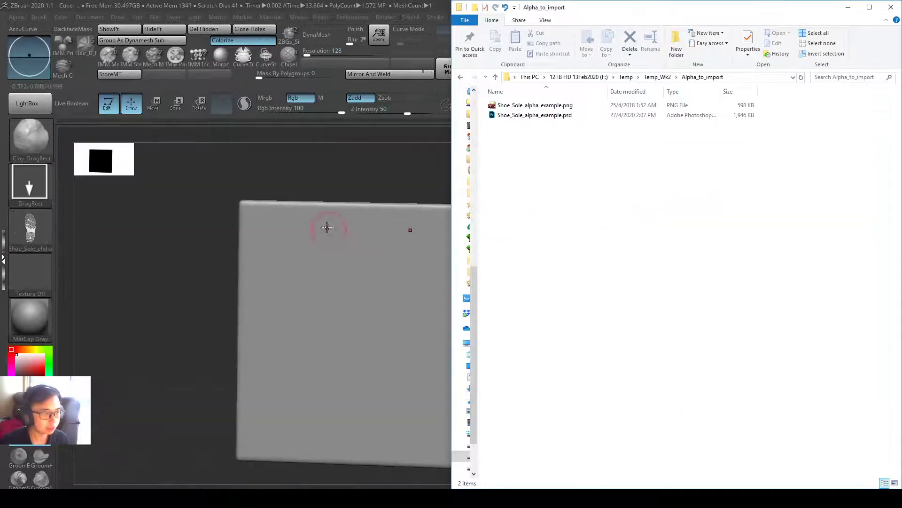
{"action": "left_click", "coordinate": [21, 229]}
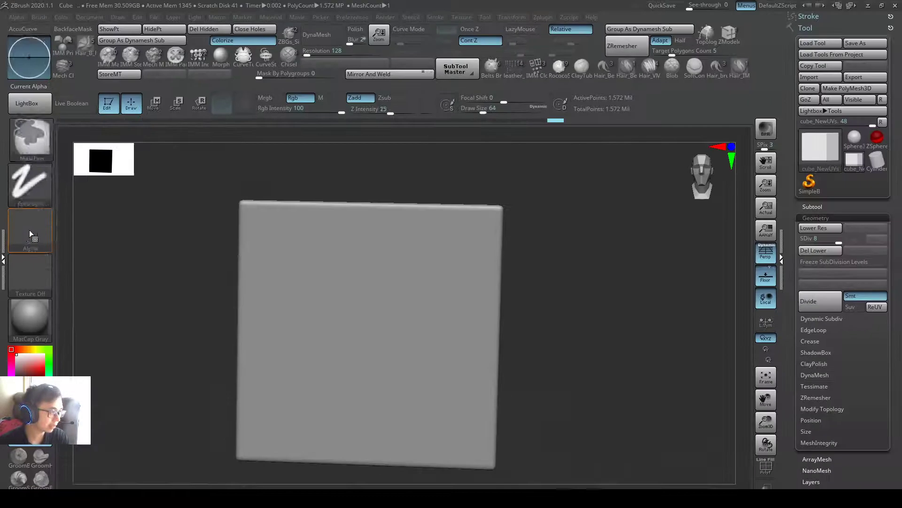
{"action": "mouse_move", "coordinate": [69, 238]}
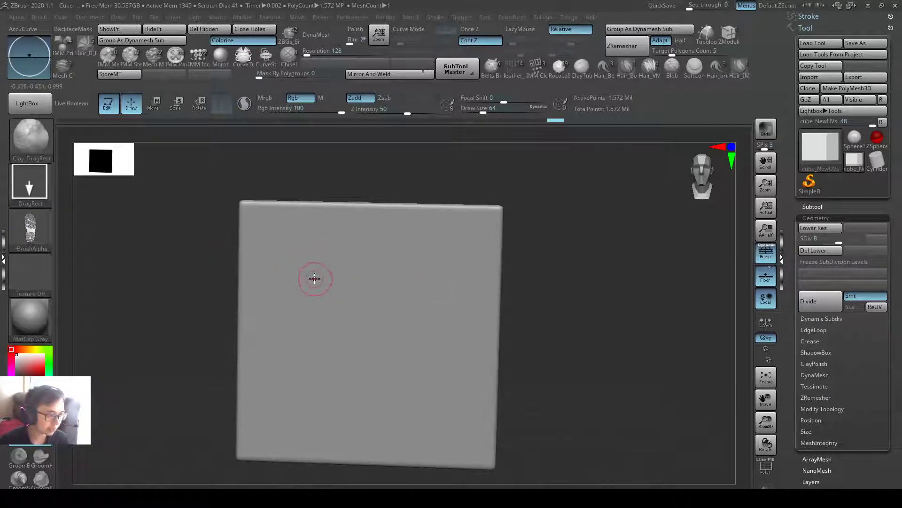
- Stamp the shoe-sole alpha down the left part of the cube's front face, undoing the two trial stamps
{"action": "left_click_drag", "start_coordinate": [331, 328], "coordinate": [388, 346]}
{"action": "key", "text": "ctrl+z"}
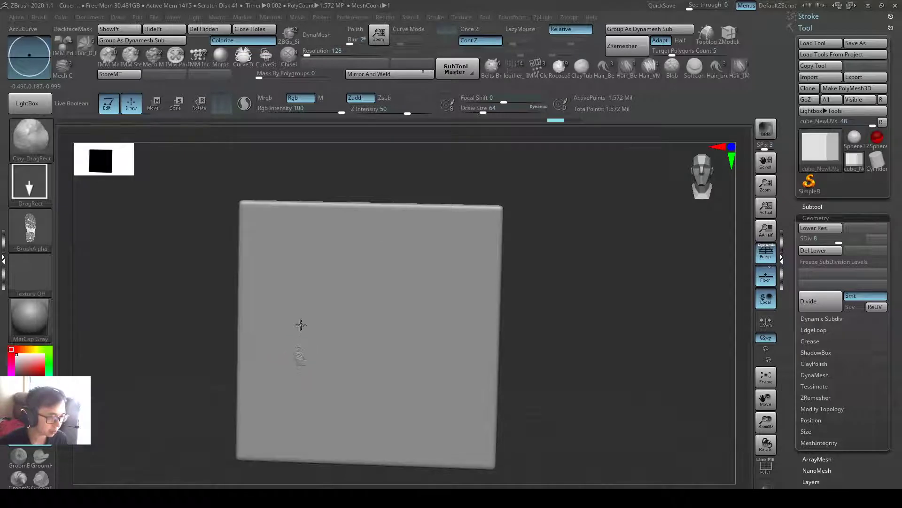
{"action": "left_click_drag", "start_coordinate": [301, 325], "coordinate": [310, 225]}
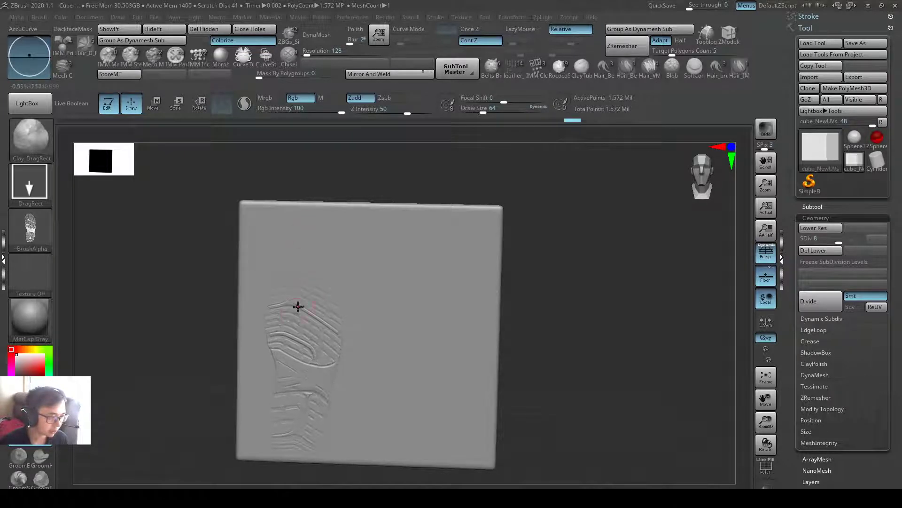
{"action": "key", "text": "ctrl+z"}
{"action": "left_click_drag", "start_coordinate": [290, 295], "coordinate": [298, 188]}
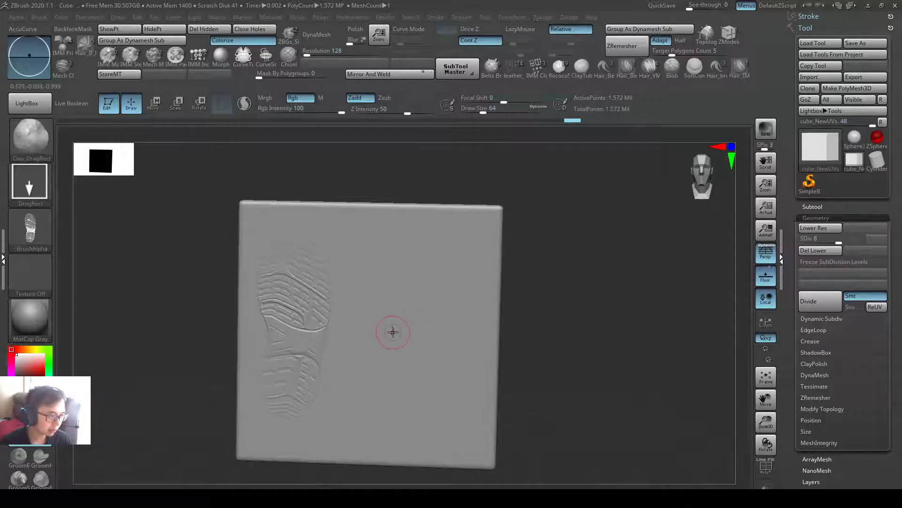
- Set Focal Shift to -96 and stamp a second shoe sole beside the first, inspecting both imprints up close
{"action": "left_click_drag", "start_coordinate": [501, 101], "coordinate": [464, 101]}
{"action": "left_click_drag", "start_coordinate": [367, 314], "coordinate": [388, 151]}
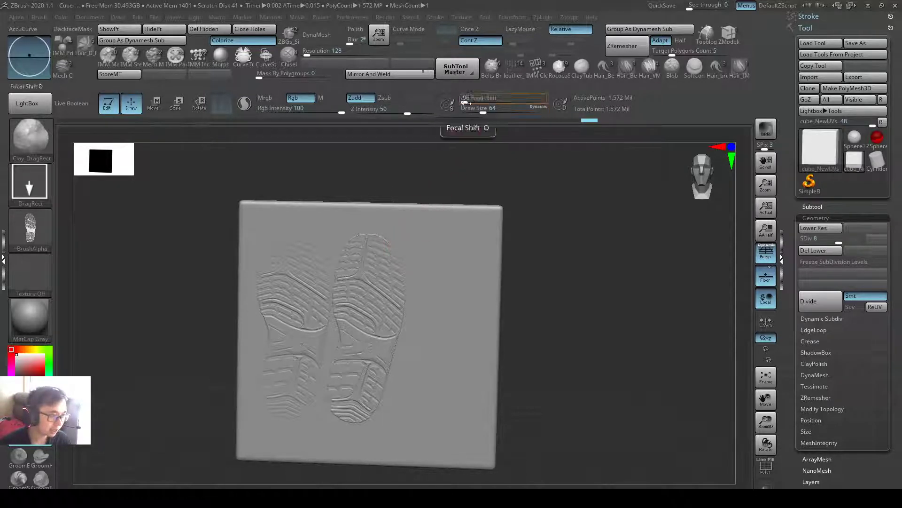
{"action": "mouse_move", "coordinate": [423, 225]}
{"action": "right_mouse_down", "text": "ctrl"}
{"action": "mouse_move", "coordinate": [468, 245]}
{"action": "mouse_move", "coordinate": [500, 308]}
{"action": "mouse_move", "coordinate": [588, 301]}
{"action": "right_mouse_up", "text": "ctrl"}
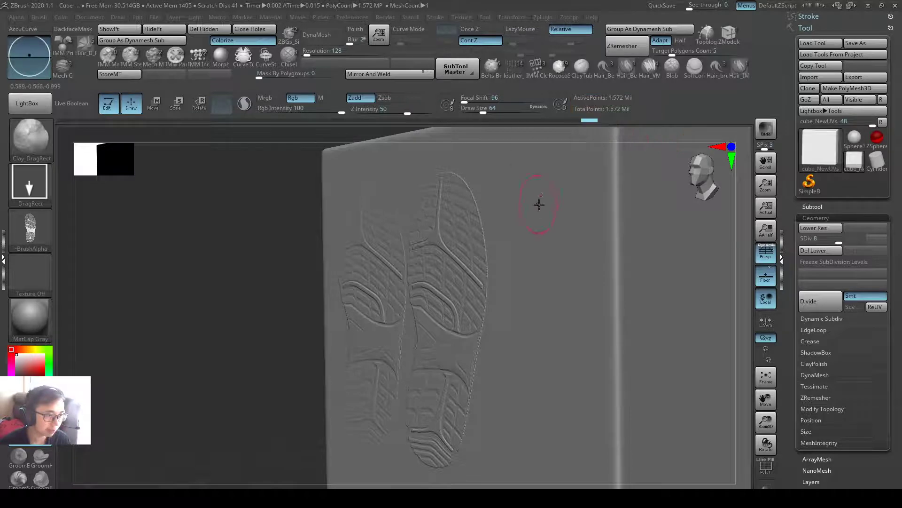
{"action": "right_click_drag", "start_coordinate": [534, 201], "coordinate": [508, 227], "text": "shift"}
{"action": "right_click_drag", "start_coordinate": [435, 403], "coordinate": [600, 120]}
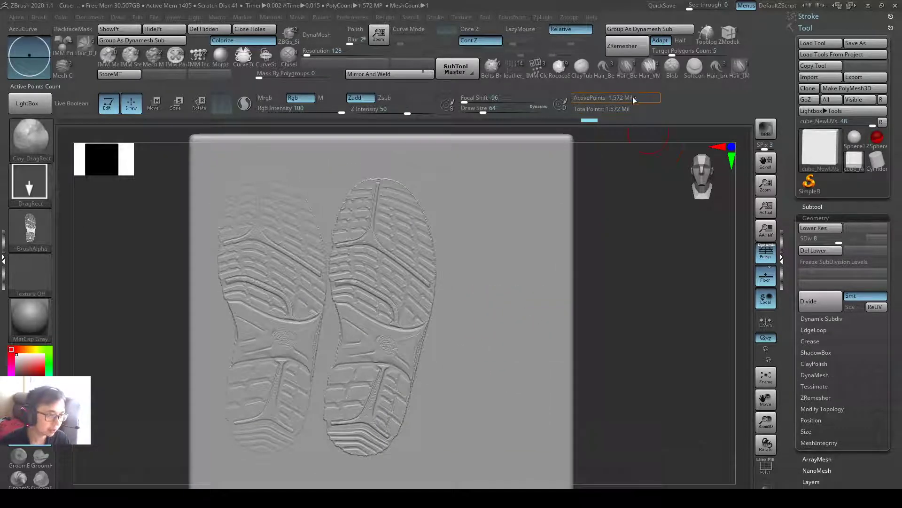
- Try Focal Shift values of 99 and 24 with trial shoe-sole stamps beside the second imprint, undoing each stamp
{"action": "right_click_drag", "start_coordinate": [653, 248], "coordinate": [433, 272]}
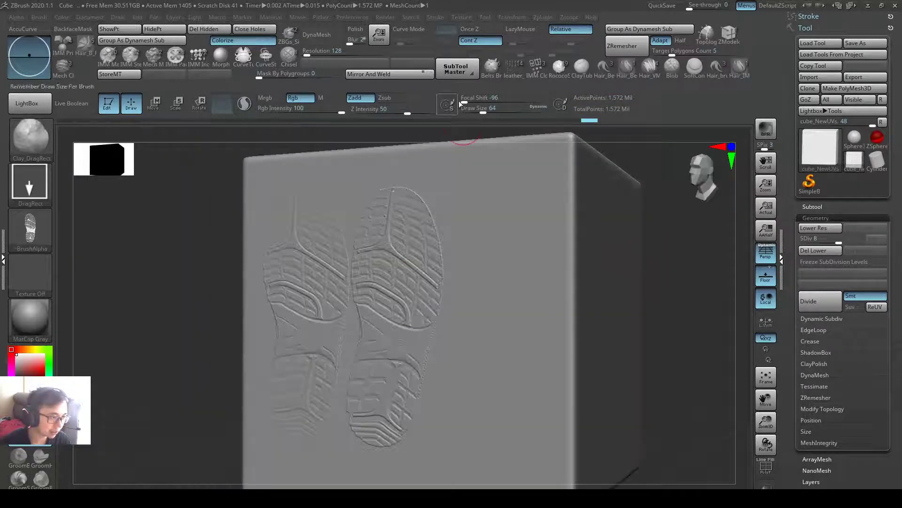
{"action": "left_click_drag", "start_coordinate": [460, 101], "coordinate": [479, 100]}
{"action": "left_click_drag", "start_coordinate": [539, 103], "coordinate": [541, 102]}
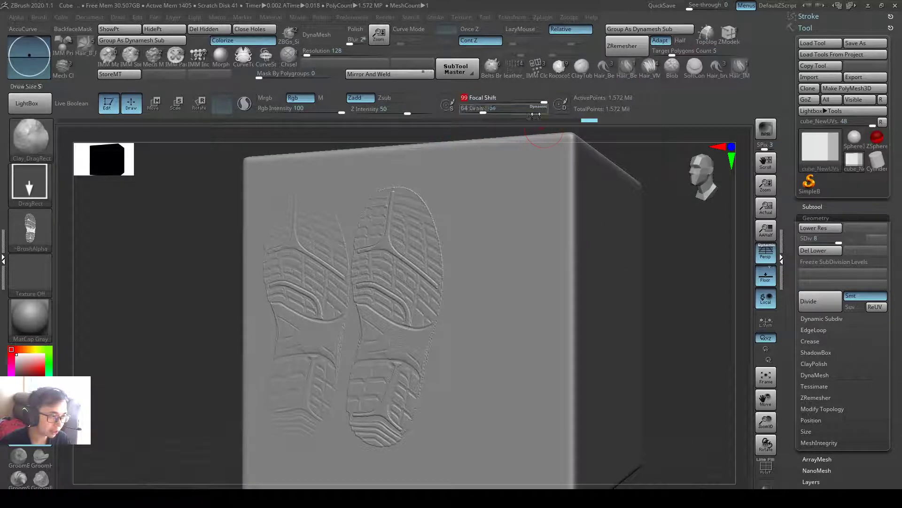
{"action": "right_click_drag", "start_coordinate": [526, 155], "coordinate": [540, 258]}
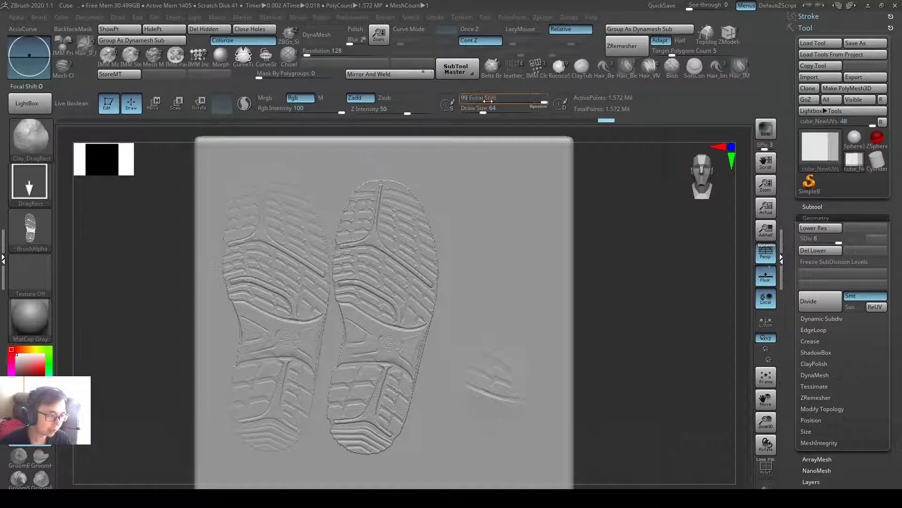
{"action": "left_click_drag", "start_coordinate": [540, 101], "coordinate": [515, 101]}
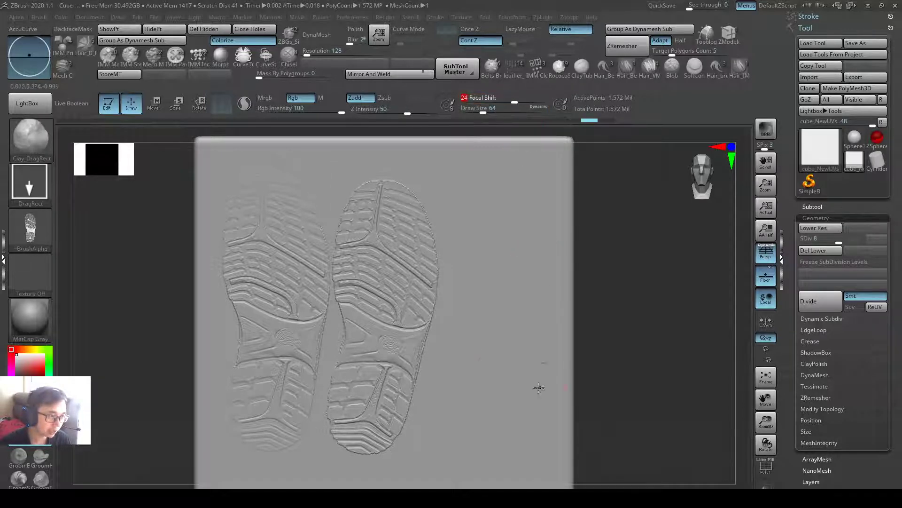
{"action": "left_click_drag", "start_coordinate": [493, 361], "coordinate": [507, 190]}
{"action": "key", "text": "ctrl+z"}
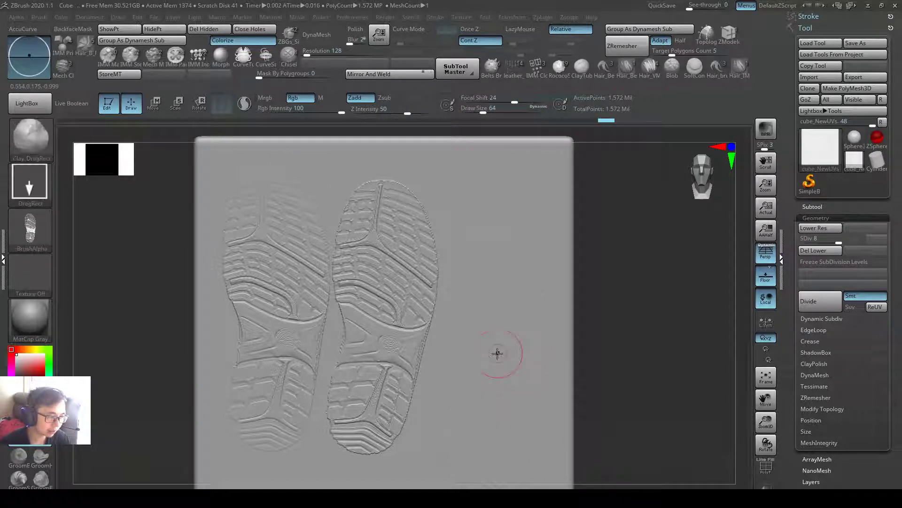
{"action": "left_click_drag", "start_coordinate": [496, 359], "coordinate": [495, 272]}
{"action": "key", "text": "ctrl+z"}
- Set Focal Shift to 38 and stamp a third shoe sole beside the second, undoing the first trial stamp
{"action": "left_click_drag", "start_coordinate": [516, 101], "coordinate": [519, 150]}
{"action": "left_click_drag", "start_coordinate": [494, 336], "coordinate": [499, 141]}
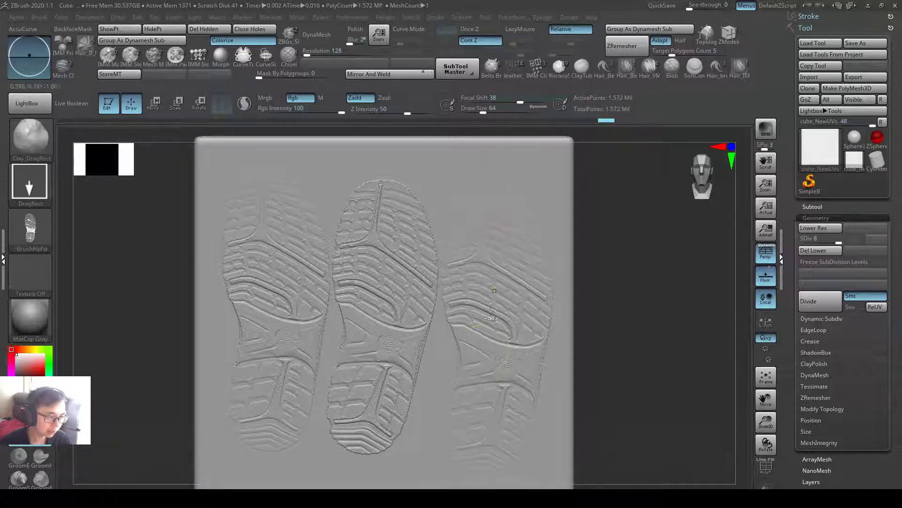
{"action": "key", "text": "ctrl+z"}
{"action": "left_click_drag", "start_coordinate": [491, 340], "coordinate": [513, 159]}
{"action": "left_click_drag", "start_coordinate": [649, 358], "coordinate": [649, 323]}
{"action": "key", "text": "ctrl"}
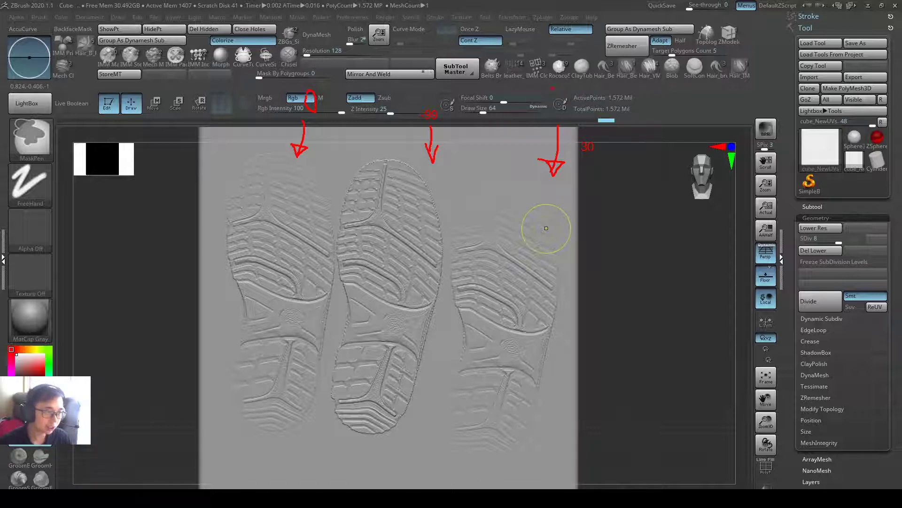
{"action": "left_click_drag", "start_coordinate": [552, 87], "coordinate": [456, 104]}
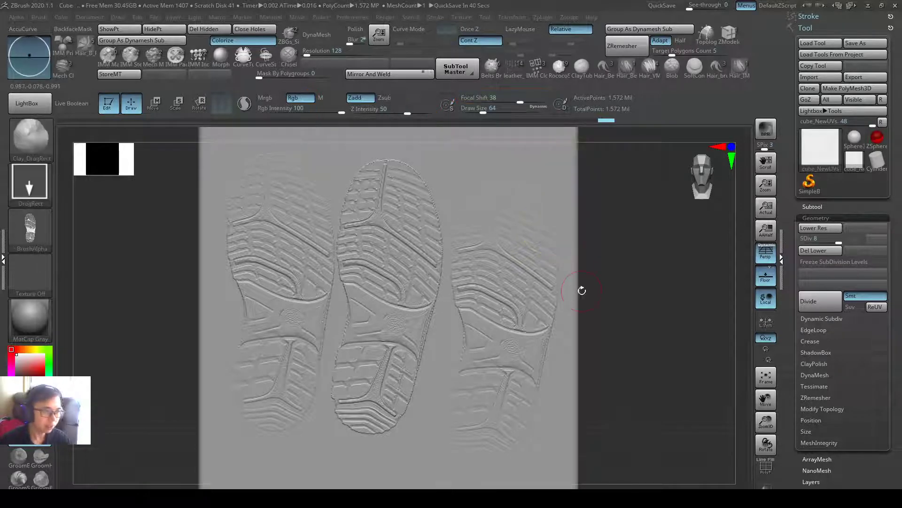
- Face the blank adjacent side of the cube and import Shoe_Sole_alpha_example.psd as the Clay_DragRect brush's alpha
{"action": "right_click_drag", "start_coordinate": [451, 288], "coordinate": [86, 268]}
{"action": "left_click", "coordinate": [30, 229]}
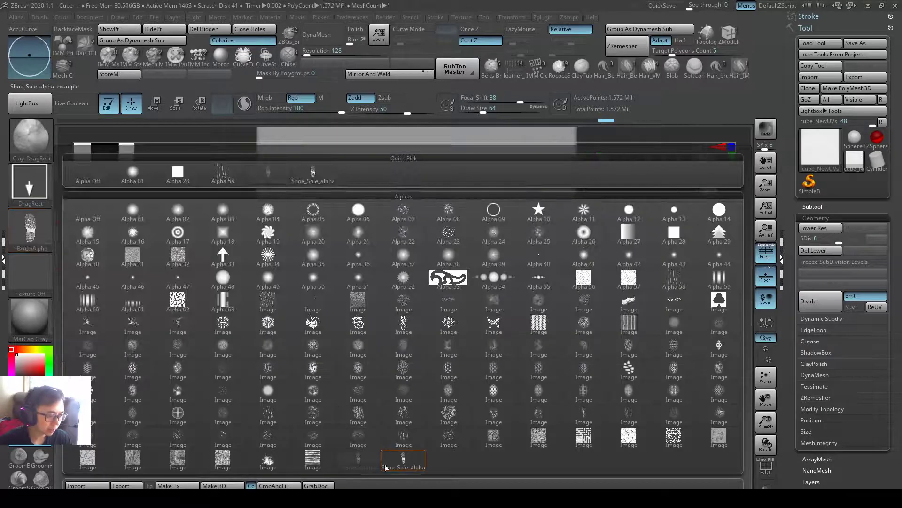
{"action": "left_click", "coordinate": [77, 485]}
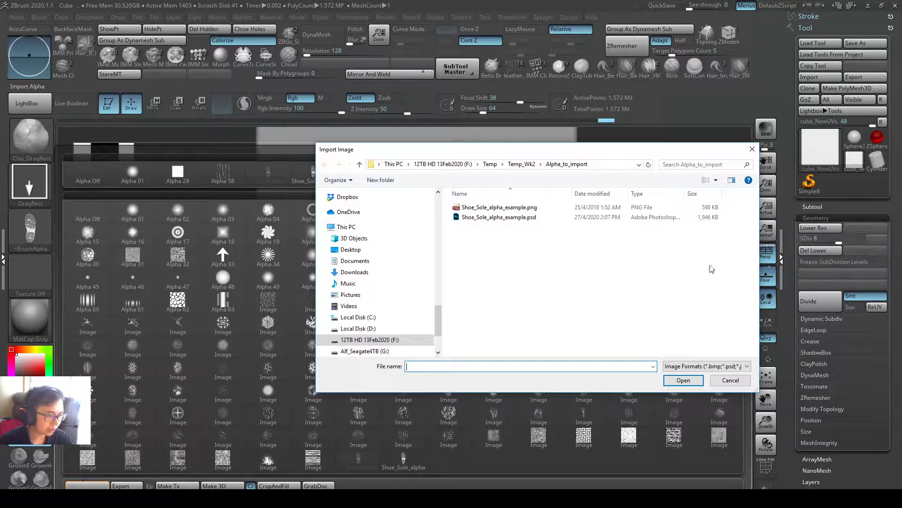
{"action": "left_click", "coordinate": [522, 218]}
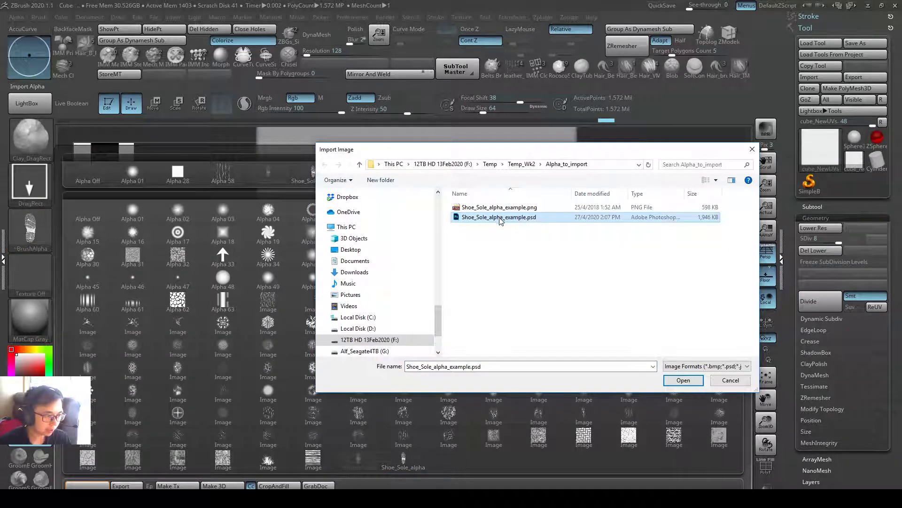
{"action": "double_click", "coordinate": [499, 218]}
{"action": "mouse_move", "coordinate": [31, 235]}
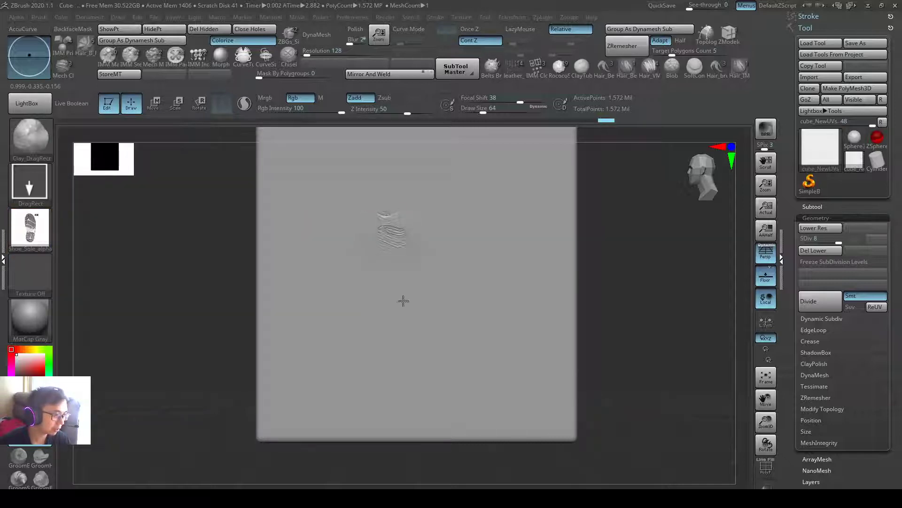
- Stamp the PSD shoe-sole alpha small in the upper-right corner of the blank cube face, undoing the earlier trial stamps
{"action": "left_click_drag", "start_coordinate": [403, 301], "coordinate": [574, 280]}
{"action": "mouse_move", "coordinate": [548, 116]}
{"action": "left_mouse_down"}
{"action": "mouse_move", "coordinate": [470, 56]}
{"action": "mouse_move", "coordinate": [392, 45]}
{"action": "left_mouse_up"}
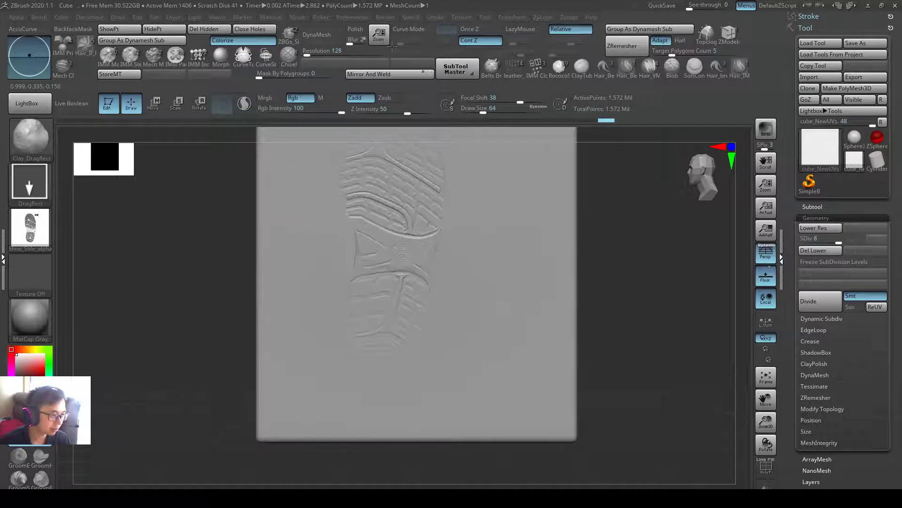
{"action": "mouse_move", "coordinate": [446, 251]}
{"action": "left_mouse_down"}
{"action": "mouse_move", "coordinate": [430, 326]}
{"action": "mouse_move", "coordinate": [472, 201]}
{"action": "mouse_move", "coordinate": [459, 196]}
{"action": "mouse_move", "coordinate": [476, 213]}
{"action": "left_mouse_up"}
{"action": "key", "text": "ctrl+z"}
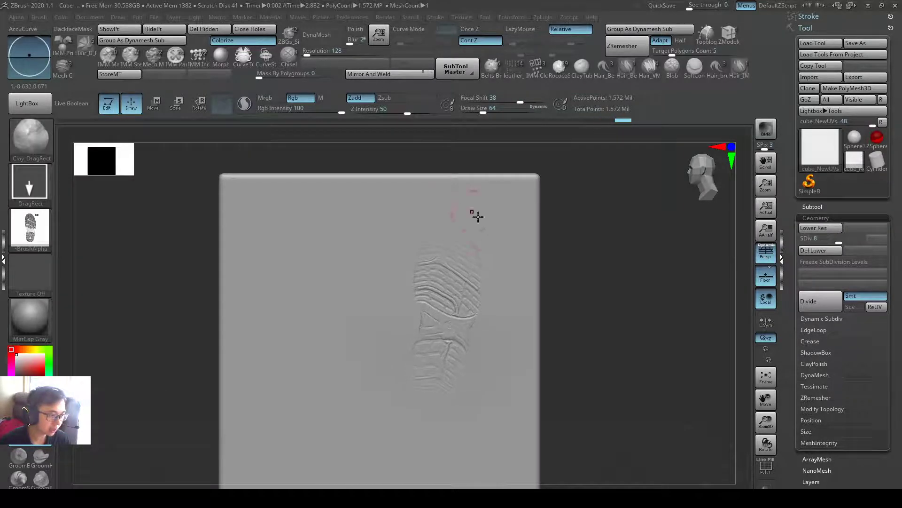
{"action": "key", "text": "shift"}
{"action": "key", "text": "ctrl+z"}
{"action": "left_click_drag", "start_coordinate": [487, 249], "coordinate": [517, 261]}
{"action": "mouse_move", "coordinate": [527, 188]}
{"action": "left_mouse_down"}
{"action": "mouse_move", "coordinate": [493, 162]}
{"action": "mouse_move", "coordinate": [492, 145]}
{"action": "mouse_move", "coordinate": [494, 157]}
{"action": "left_mouse_up"}
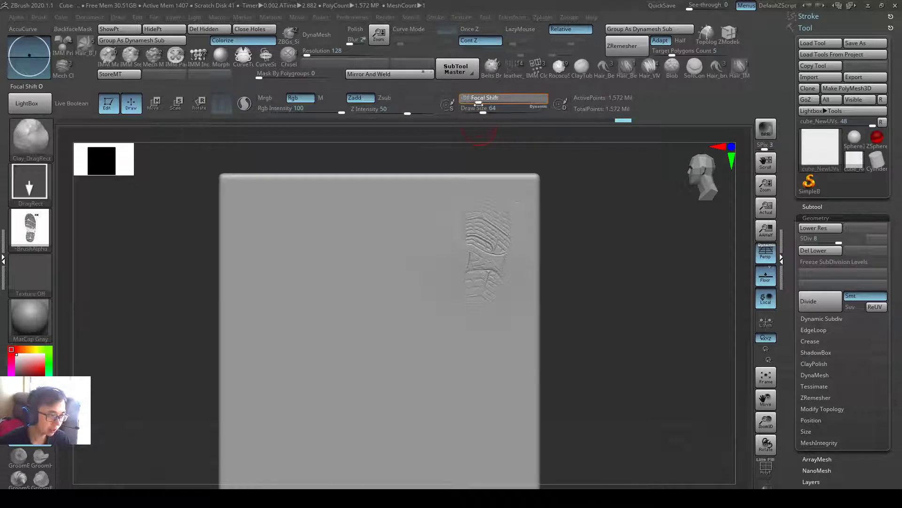
- Set Focal Shift to -93, stamp the PSD alpha in the face's lower-left corner after undoing one trial, and inspect the imprint's square border
{"action": "left_click_drag", "start_coordinate": [466, 106], "coordinate": [466, 103]}
{"action": "right_click_drag", "start_coordinate": [371, 347], "coordinate": [407, 308], "text": "alt"}
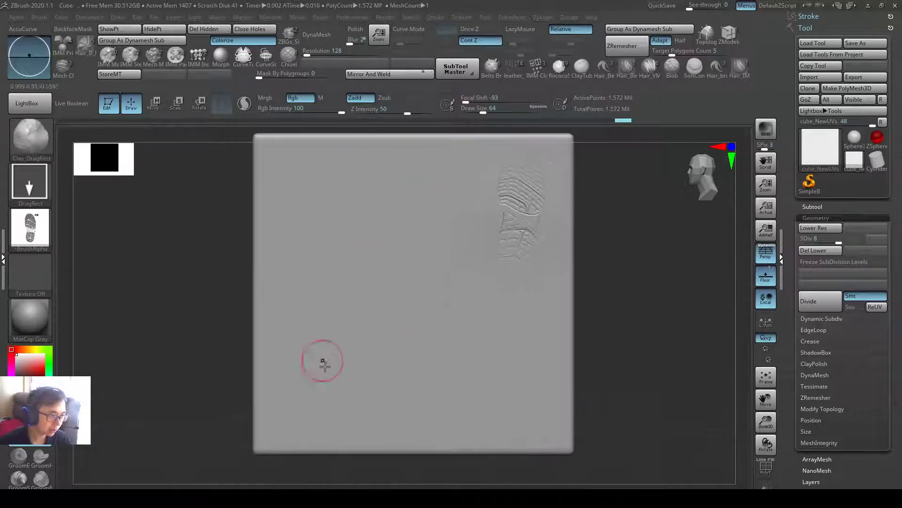
{"action": "left_click_drag", "start_coordinate": [330, 347], "coordinate": [306, 276]}
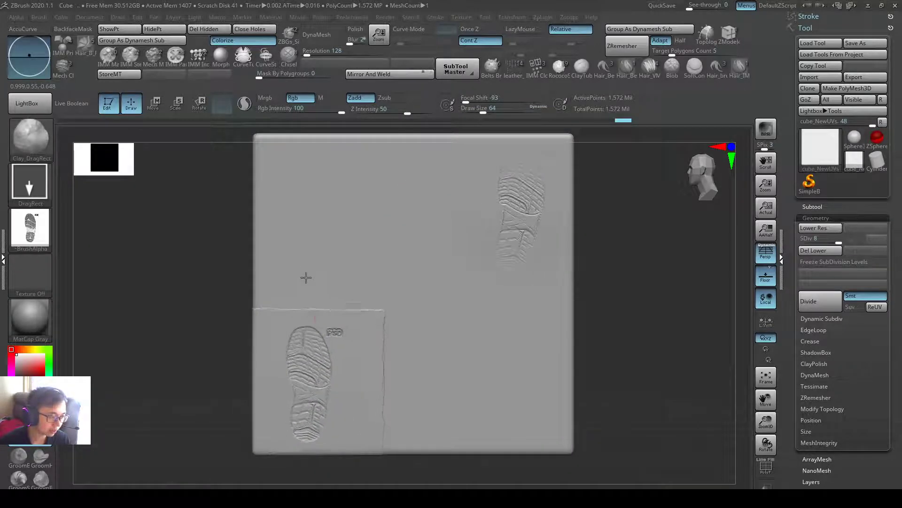
{"action": "key", "text": "ctrl+z"}
{"action": "left_click_drag", "start_coordinate": [339, 369], "coordinate": [339, 253]}
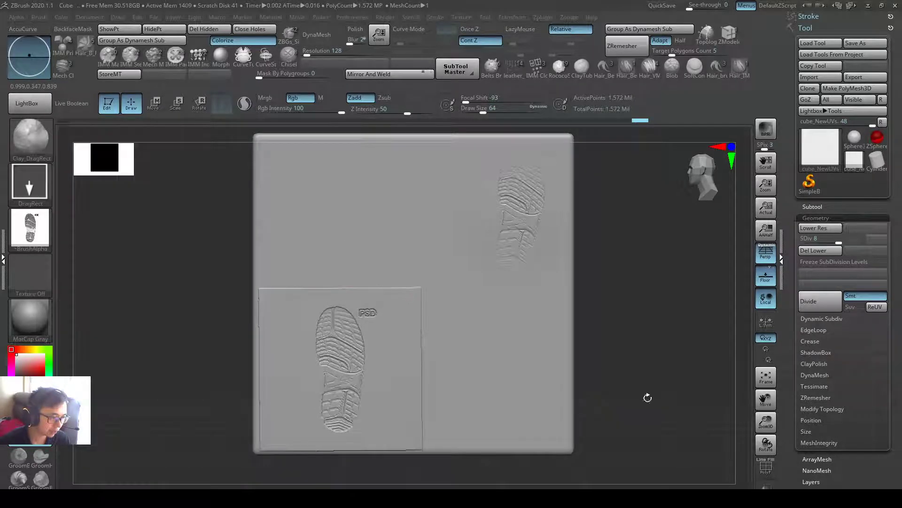
{"action": "left_click_drag", "start_coordinate": [648, 397], "coordinate": [426, 241]}
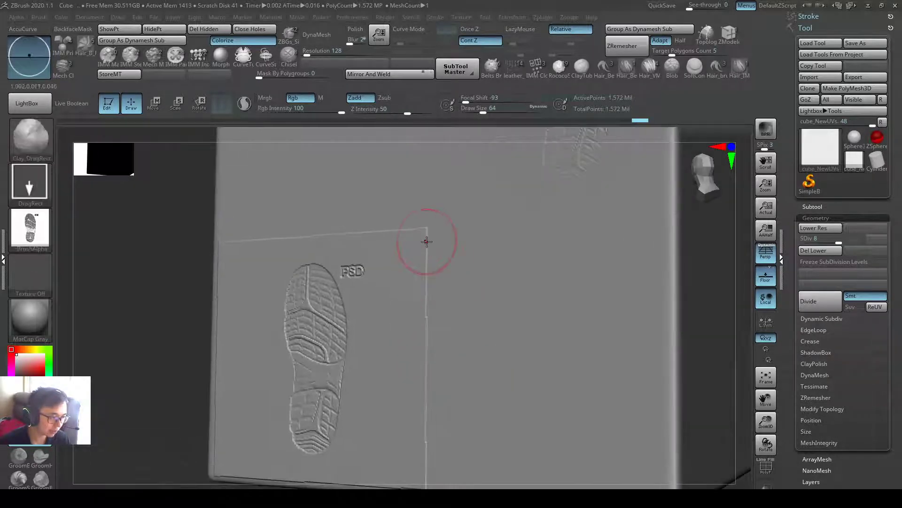
{"action": "left_click_drag", "start_coordinate": [414, 376], "coordinate": [404, 320]}
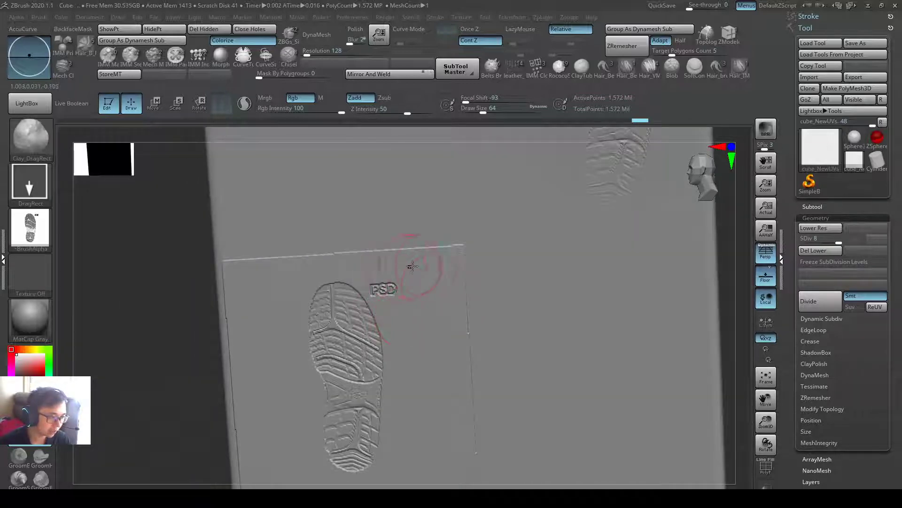
{"action": "left_click_drag", "start_coordinate": [412, 266], "coordinate": [479, 224]}
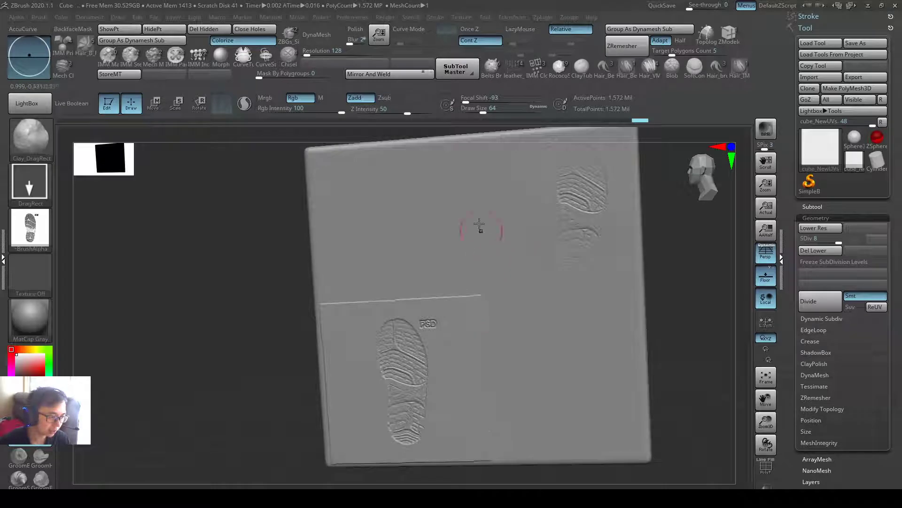
- Set Focal Shift to 3 and stamp the PSD shoe-sole alpha in the upper-left part of the same cube face
{"action": "mouse_move", "coordinate": [489, 98]}
{"action": "left_mouse_down"}
{"action": "mouse_move", "coordinate": [479, 102]}
{"action": "mouse_move", "coordinate": [506, 101]}
{"action": "left_mouse_up"}
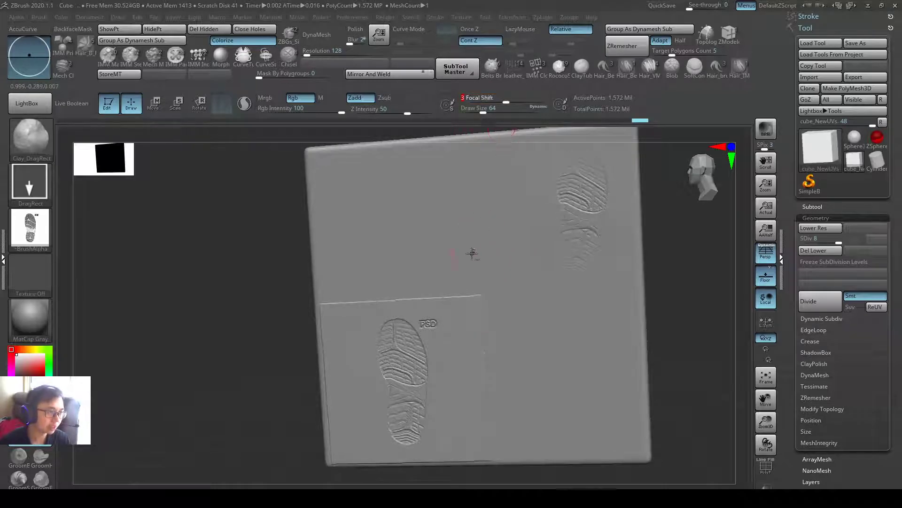
{"action": "left_click_drag", "start_coordinate": [471, 252], "coordinate": [509, 298]}
{"action": "left_click_drag", "start_coordinate": [432, 298], "coordinate": [436, 207]}
{"action": "right_click_drag", "start_coordinate": [502, 306], "coordinate": [568, 310]}
- Switch to Photoshop, compare Shoe_Sole_alpha_example.psd with Layer 2 shown and hidden, and return to ZBrush to view the stamped cube faces
{"action": "key", "text": "super"}
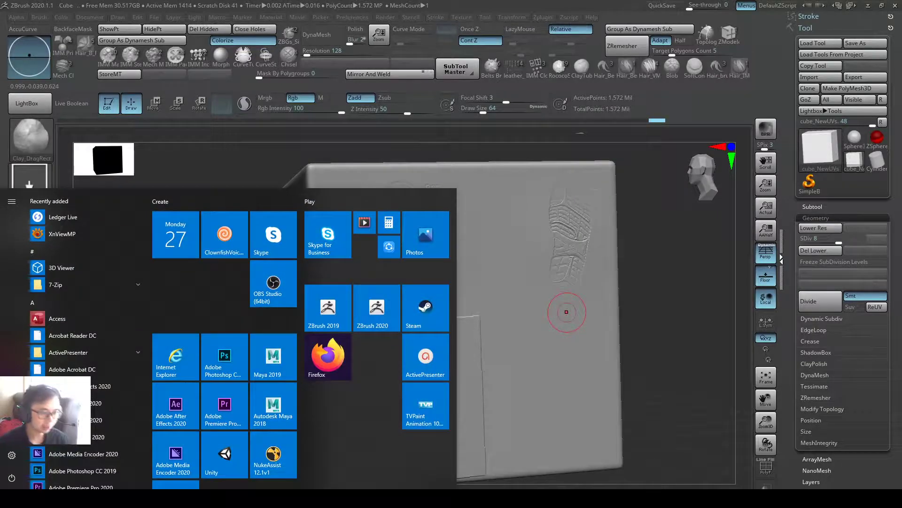
{"action": "key", "text": "alt+Tab"}
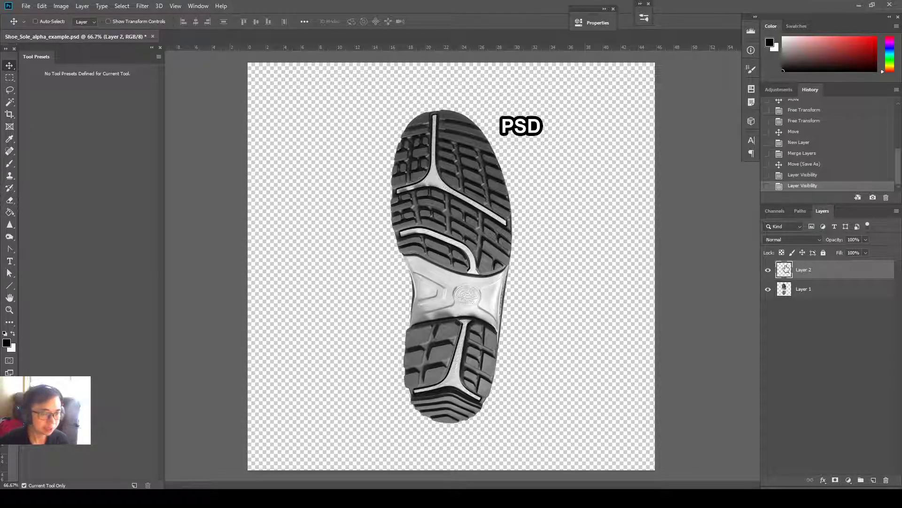
{"action": "left_click", "coordinate": [768, 270]}
{"action": "left_click", "coordinate": [768, 270]}
{"action": "left_click", "coordinate": [768, 270]}
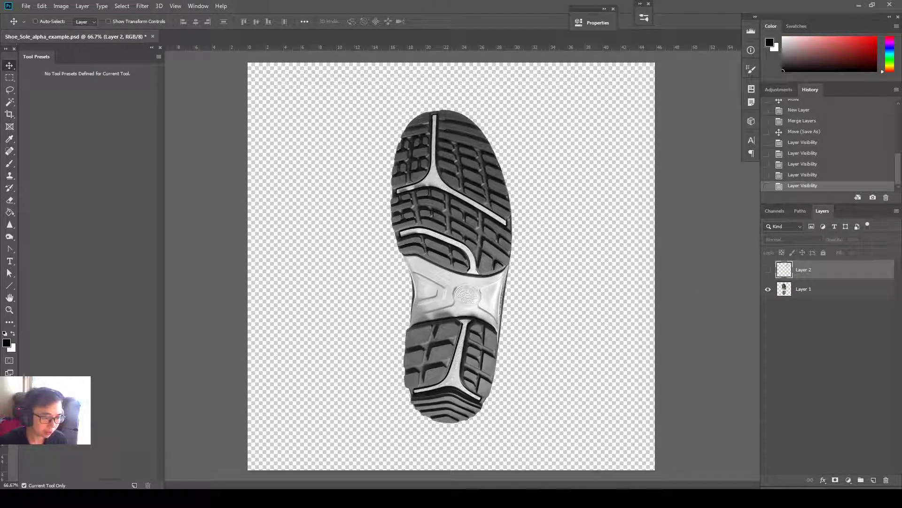
{"action": "key", "text": "alt+Tab"}
{"action": "mouse_move", "coordinate": [605, 258]}
{"action": "right_mouse_down"}
{"action": "mouse_move", "coordinate": [617, 258]}
{"action": "mouse_move", "coordinate": [588, 287]}
{"action": "right_mouse_up"}
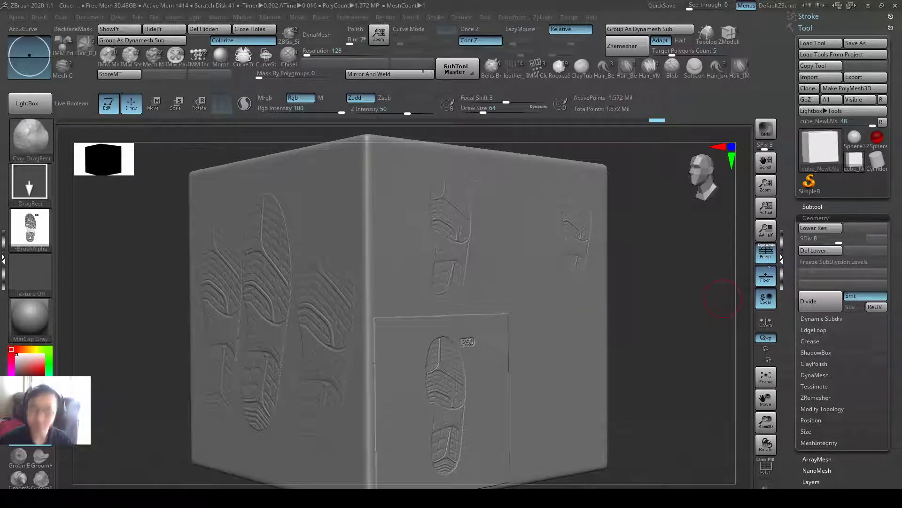